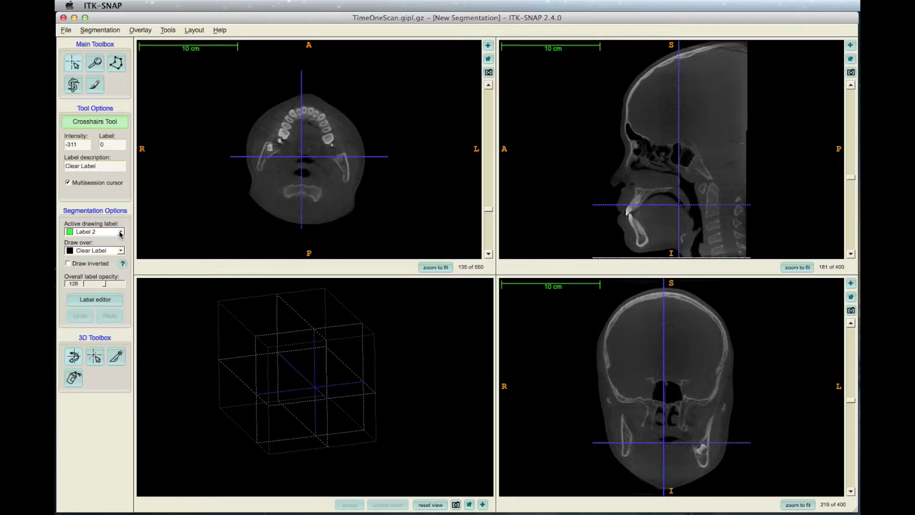
Step: Keep Label 2 as the active drawing label and set it to draw over the Clear Label
left_click(120, 232)
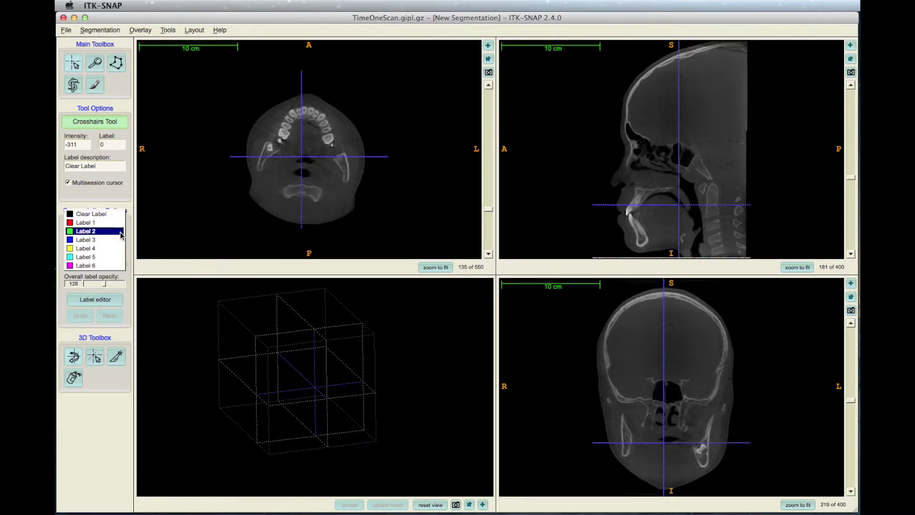
left_click(93, 231)
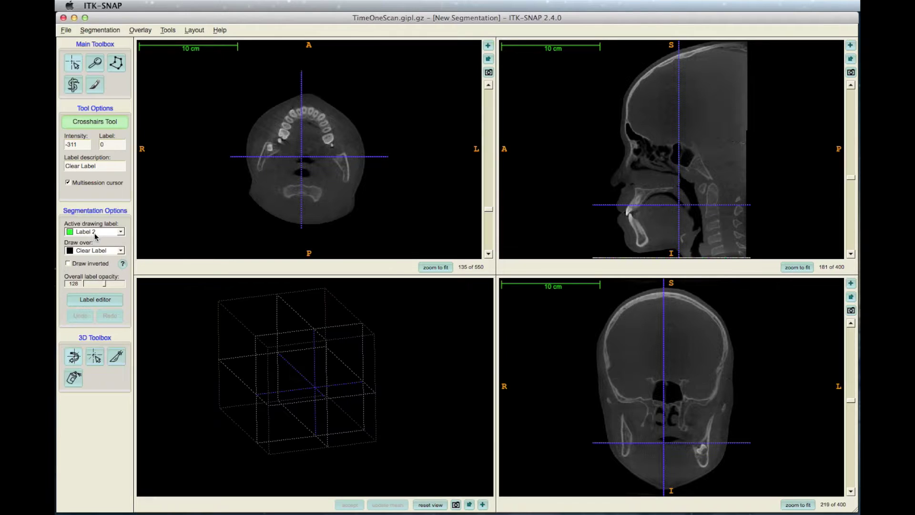
left_click(106, 251)
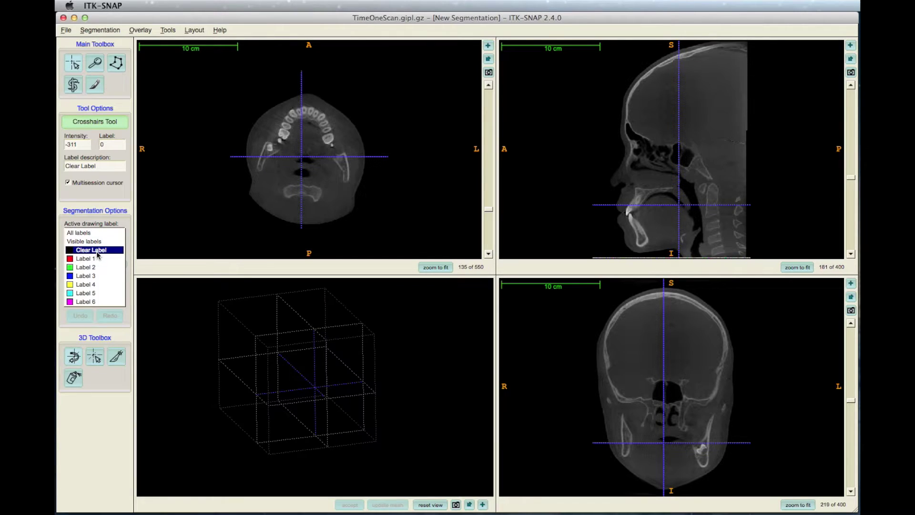
left_click(96, 251)
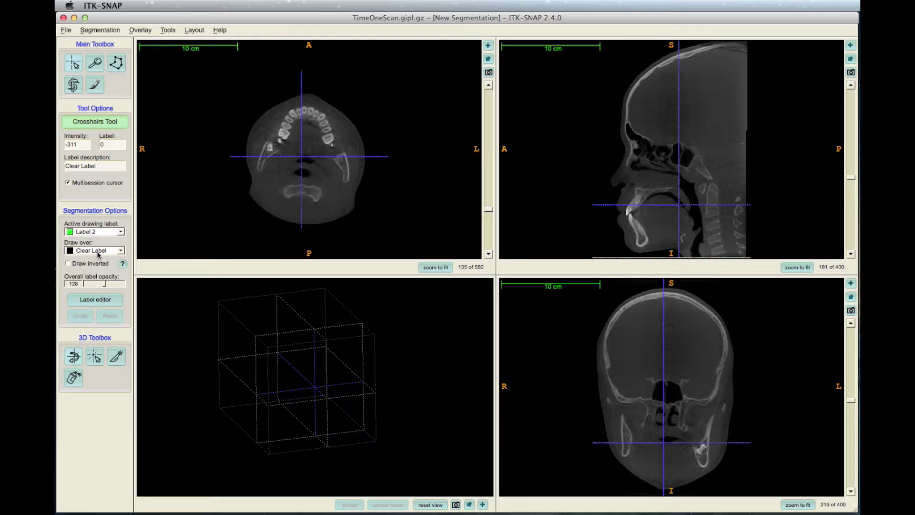
Step: Use the Snake ROI tool to shrink the region of interest on all four sides around the cranial base in the sagittal view
left_click(73, 84)
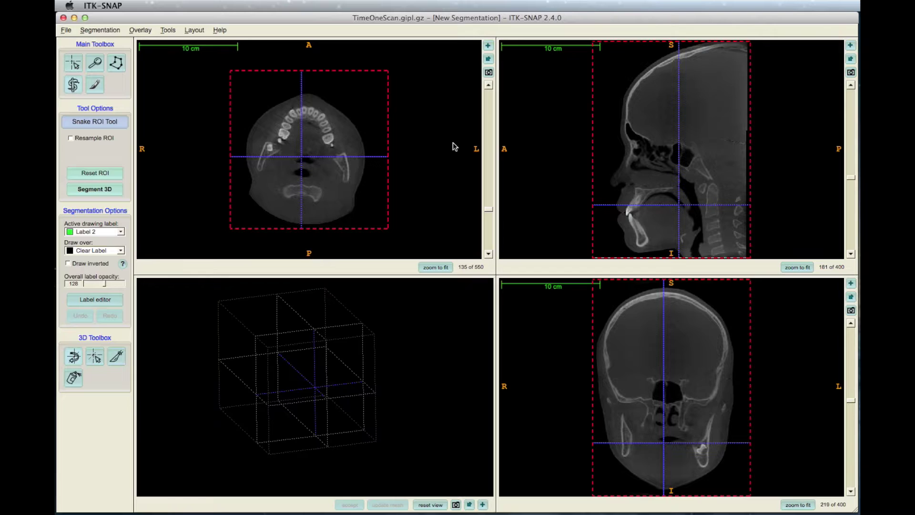
left_click_drag(751, 48, 721, 109)
left_click(603, 237)
left_click_drag(592, 258, 613, 182)
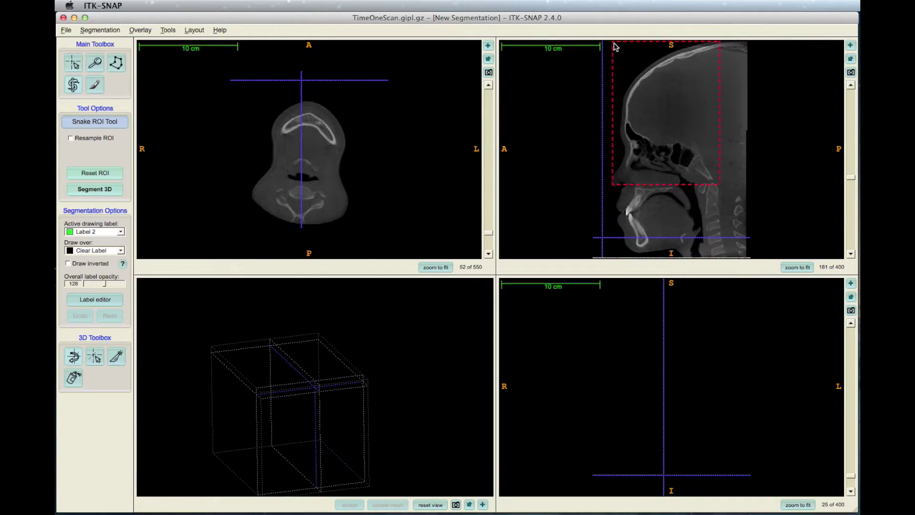
left_click(613, 49)
left_click_drag(613, 46, 619, 114)
Step: Narrow the region of interest on both sides of the head in the coronal view, checking the fit on several slices
mouse_move(853, 180)
left_mouse_down()
mouse_move(848, 162)
mouse_move(847, 198)
mouse_move(848, 169)
left_mouse_up()
left_click(689, 160)
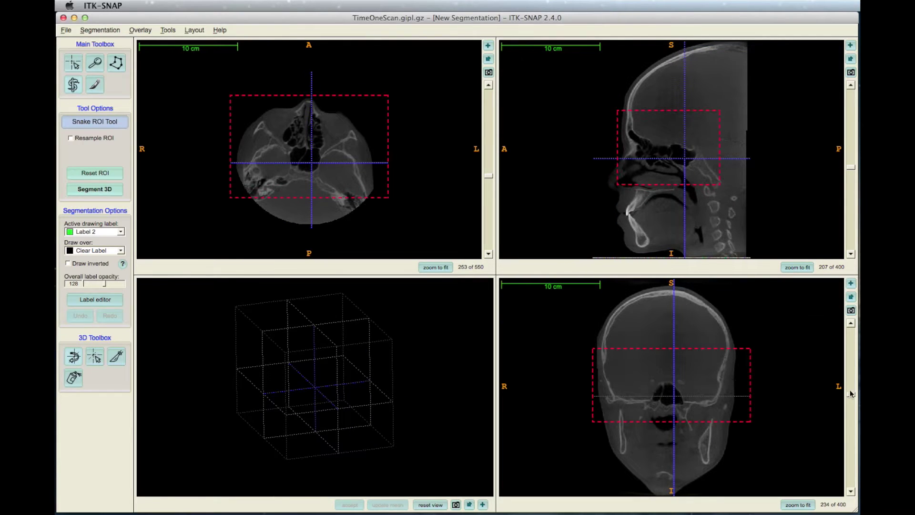
left_click_drag(852, 395, 836, 372)
left_click_drag(750, 353, 738, 352)
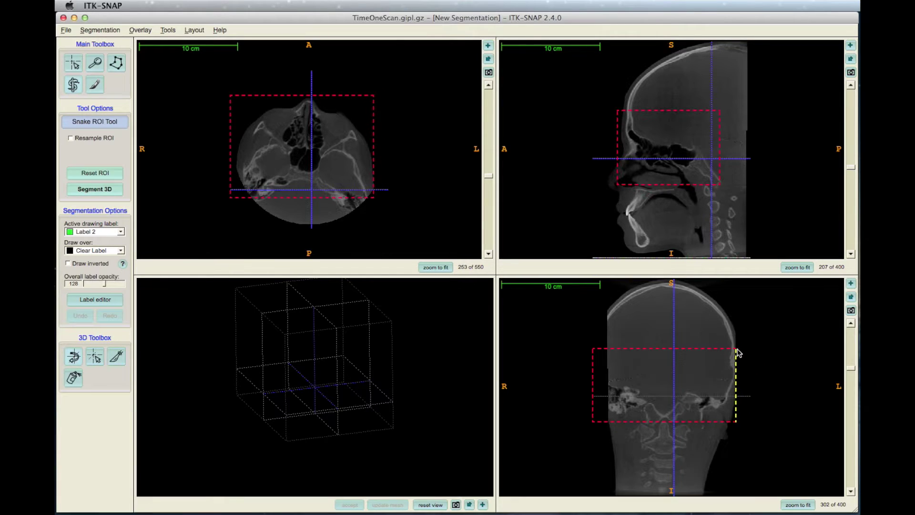
left_click_drag(592, 356, 598, 354)
mouse_move(850, 367)
left_mouse_down()
mouse_move(852, 407)
mouse_move(849, 356)
mouse_move(852, 392)
mouse_move(852, 384)
left_mouse_up()
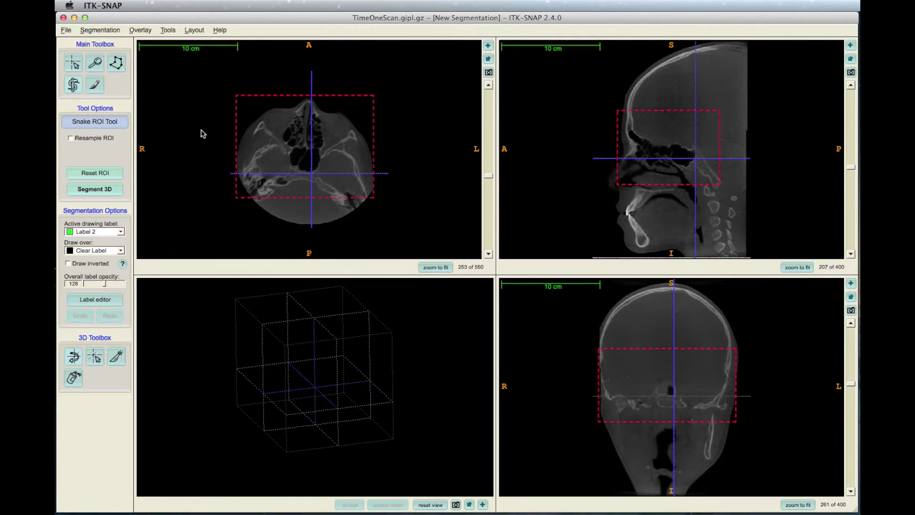
Step: Start 3D segmentation of the region of interest with intensity regions and open the image preprocessing filter
left_click(107, 191)
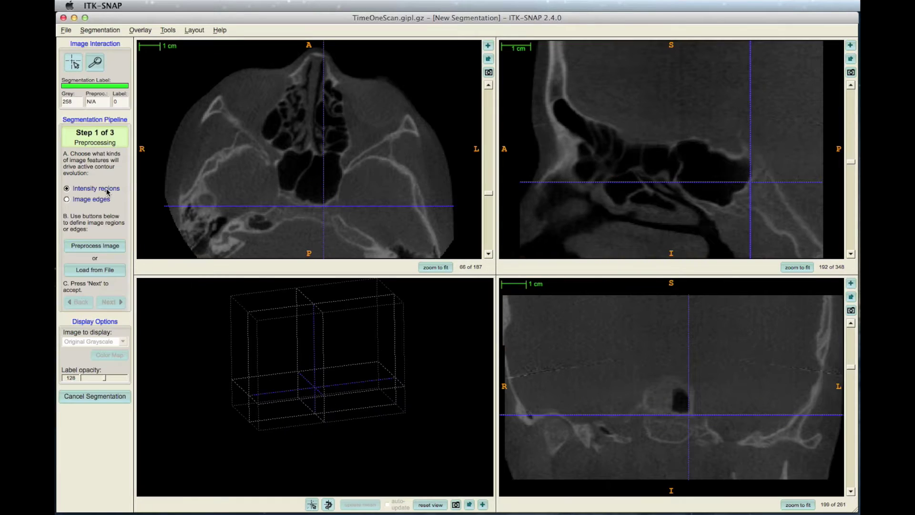
left_click(67, 190)
left_click(110, 245)
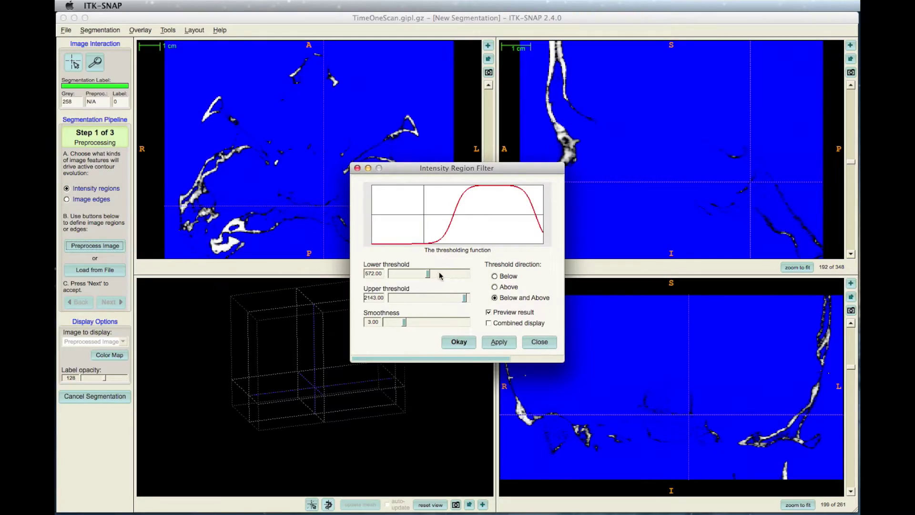
Step: Set the filter's lower threshold to 43.92, upper threshold to about 2199 and smoothness to 5.20, check the combined display, and accept
mouse_move(426, 275)
left_mouse_down()
mouse_move(407, 276)
mouse_move(418, 280)
left_mouse_up()
left_click_drag(464, 299, 465, 300)
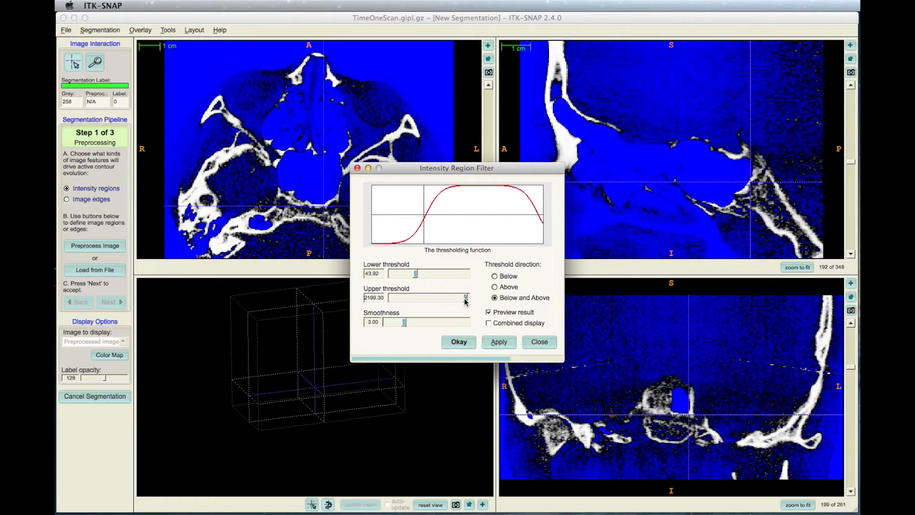
left_click_drag(404, 322, 424, 322)
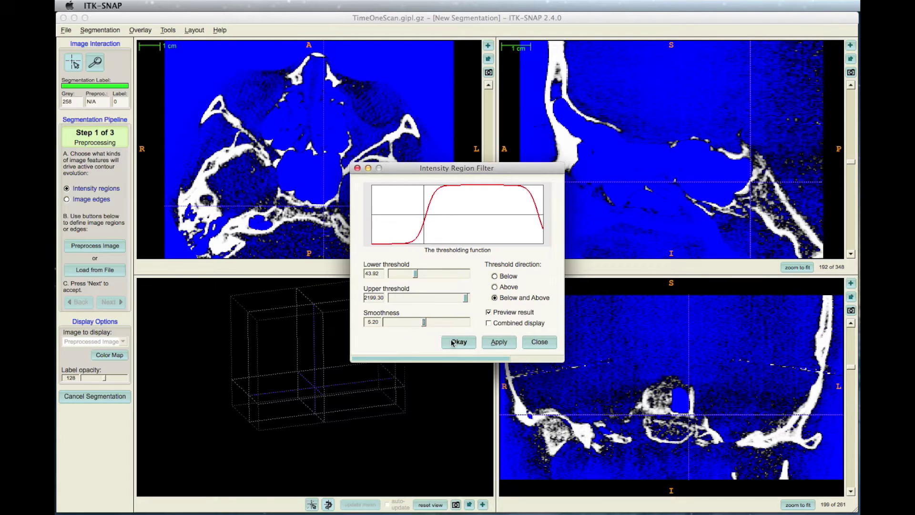
left_click(489, 323)
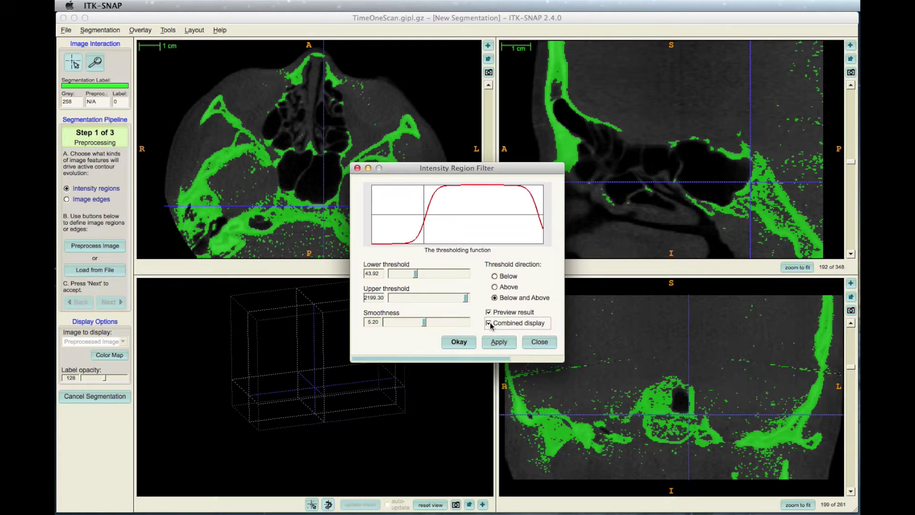
left_click(489, 324)
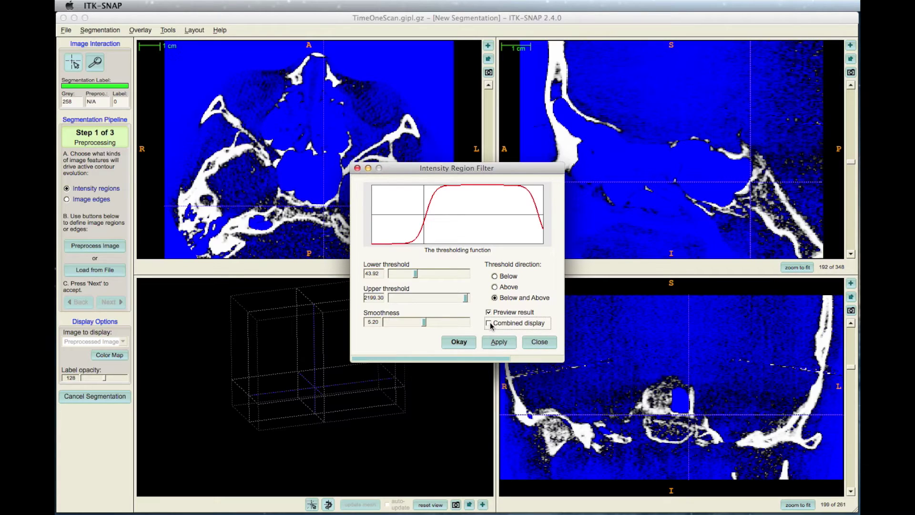
left_click(449, 344)
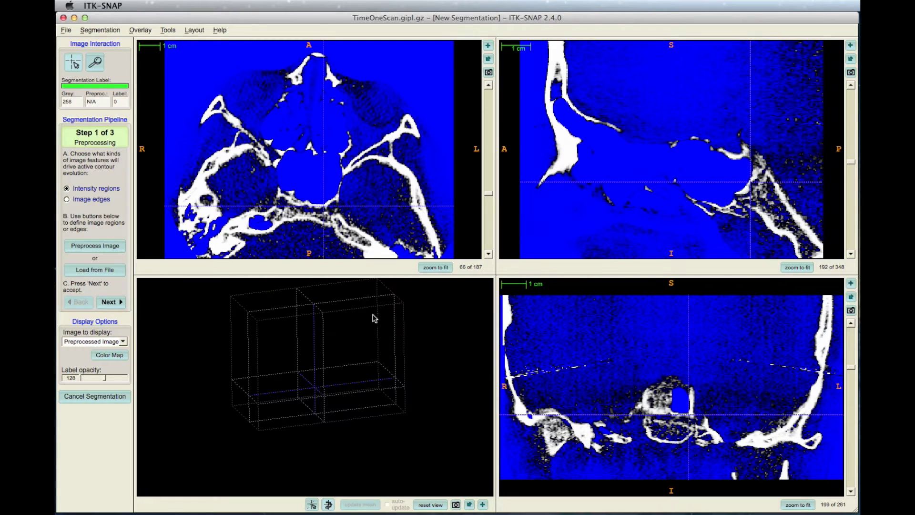
Step: Proceed to snake initialization and place four bubbles of radius 9.2 along the lateral skull bone on sagittal slice 323
left_click(110, 302)
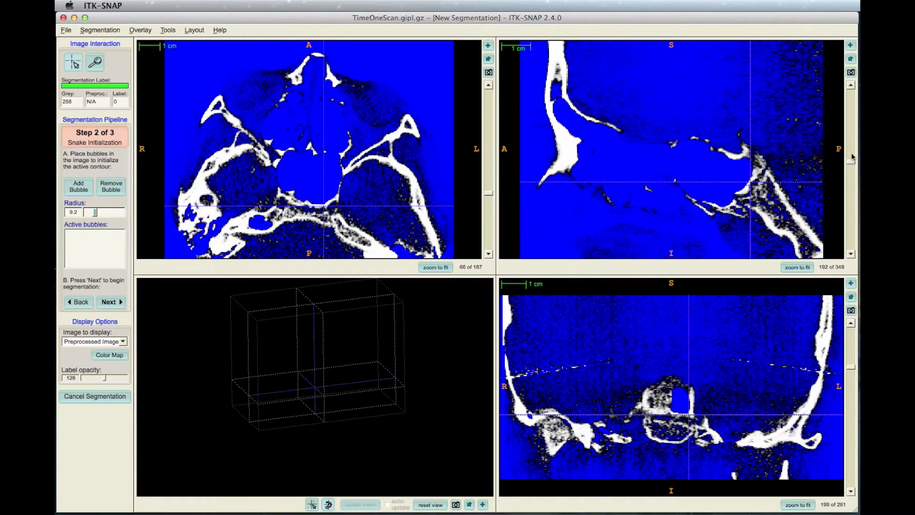
left_click_drag(851, 162, 852, 106)
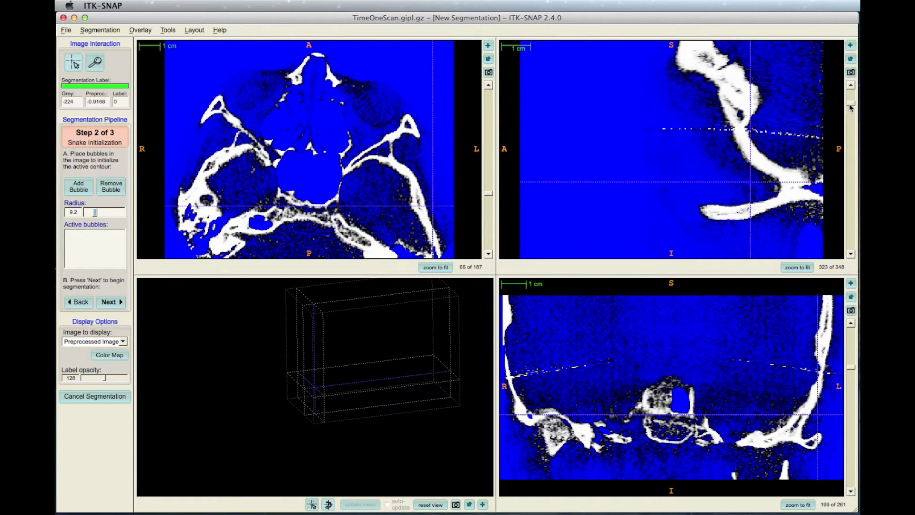
left_click(725, 88)
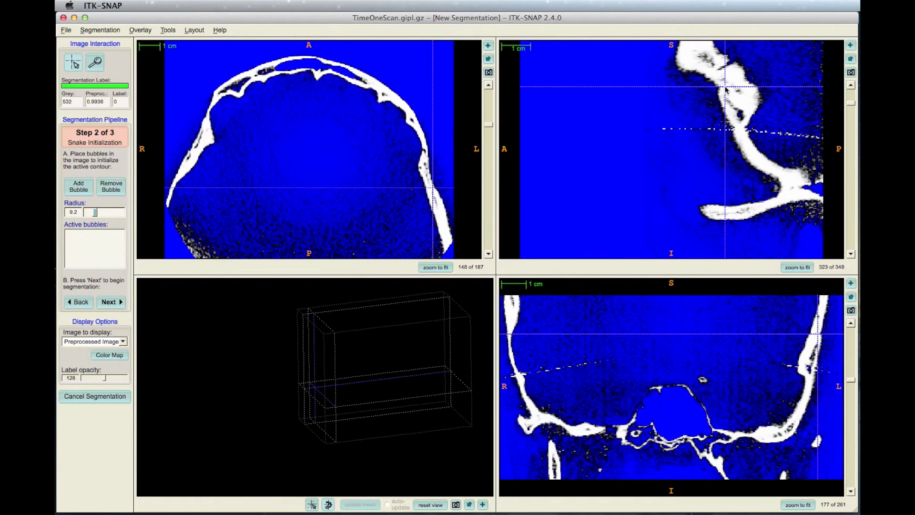
left_click(90, 191)
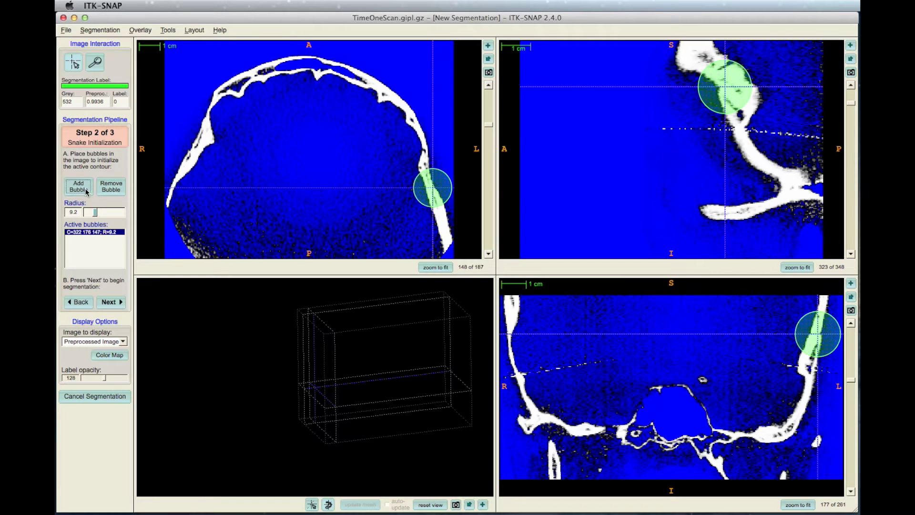
left_click(744, 137)
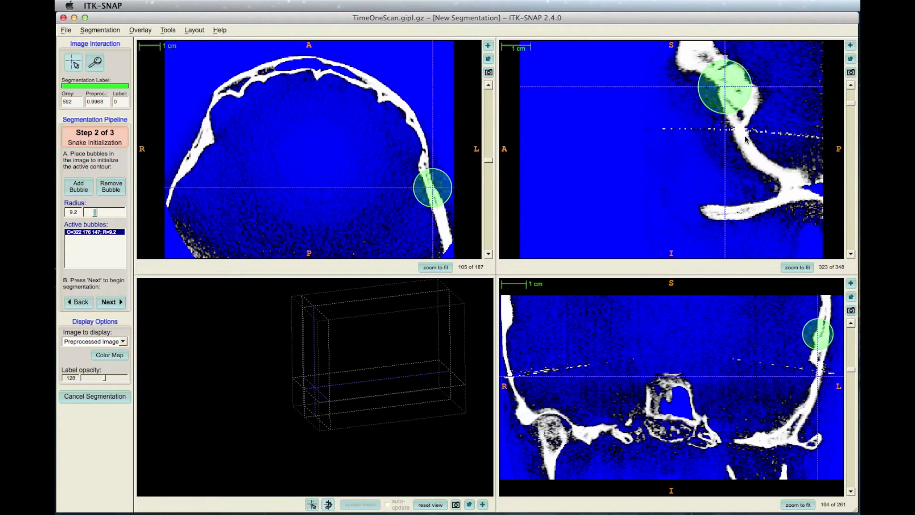
left_click(86, 189)
left_click(789, 178)
left_click_drag(789, 177, 784, 177)
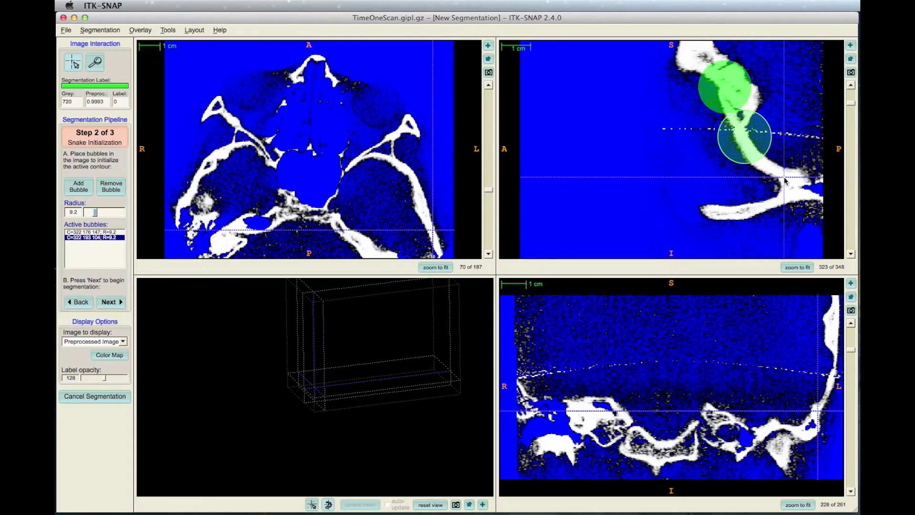
key("space")
left_click_drag(750, 204, 732, 209)
key("space")
Step: Place a chain of radius 9.2 bubbles down the front bone and along the skull floor on sagittal slice 292
scroll(732, 210, "down", 7)
scroll(734, 213, "down", 20)
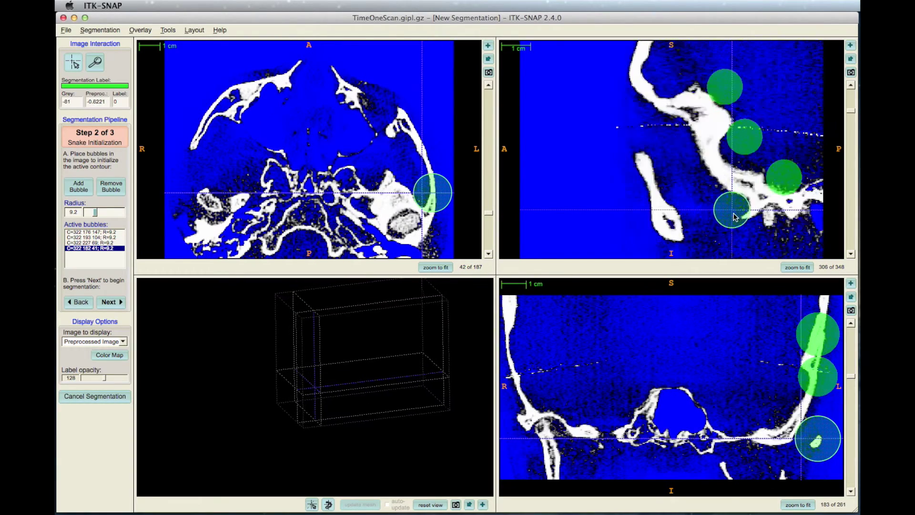
left_click_drag(613, 67, 622, 71)
key("space")
mouse_move(621, 71)
left_mouse_down()
mouse_move(625, 138)
mouse_move(646, 223)
mouse_move(738, 199)
mouse_move(711, 181)
mouse_move(677, 128)
left_mouse_up()
key("space")
key("space")
key("space")
key("space")
key("space")
key("space")
key("space")
key("space")
key("space")
key("space")
mouse_move(678, 127)
left_mouse_down()
mouse_move(785, 190)
mouse_move(782, 204)
left_mouse_up()
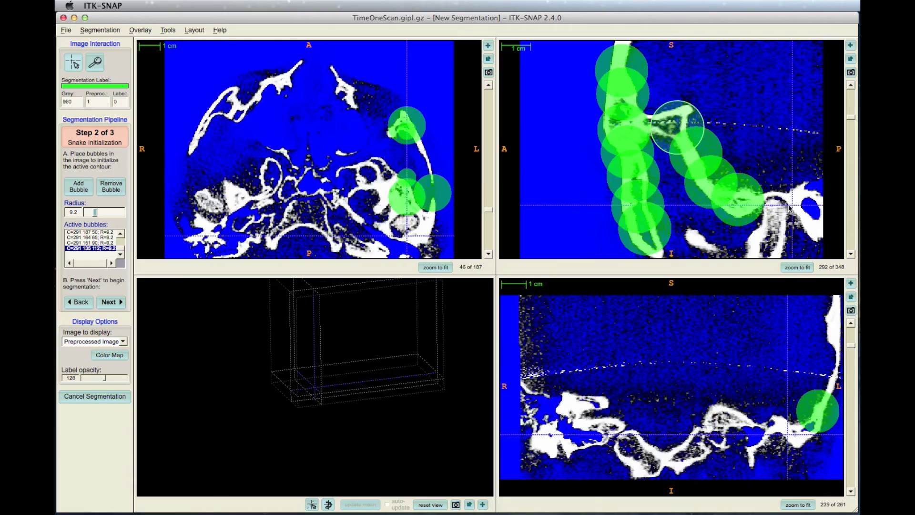
key("space")
Step: Place radius 9.2 bubbles over the frontal bone, skull floor and lower facial bone on sagittal slice 268
scroll(746, 177, "down", 19)
scroll(747, 180, "down", 5)
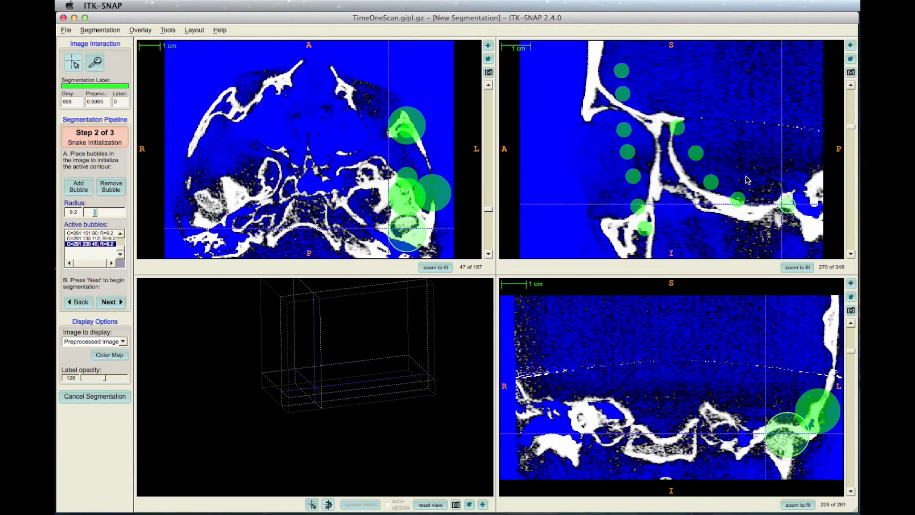
left_click(596, 91)
key("space")
key("space")
mouse_move(596, 91)
left_mouse_down()
mouse_move(592, 107)
mouse_move(667, 125)
mouse_move(665, 190)
mouse_move(623, 225)
mouse_move(704, 198)
mouse_move(794, 220)
left_mouse_up()
key("space")
key("space")
key("space")
key("space")
key("space")
key("space")
key("space")
key("space")
key("space")
key("space")
Step: Cover the frontal bone, orbital roof, skull floor and lower facial bone with radius 9.2 bubbles on sagittal slice 243
scroll(756, 203, "down", 20)
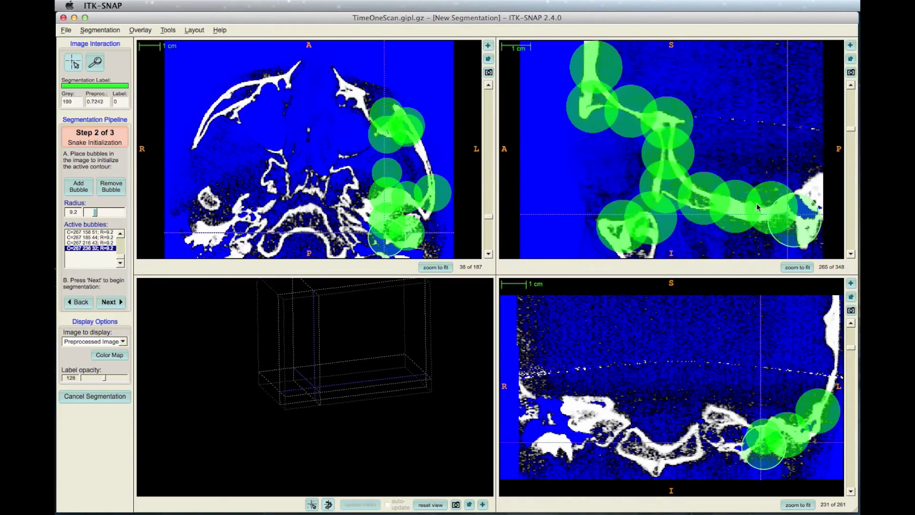
scroll(751, 206, "down", 5)
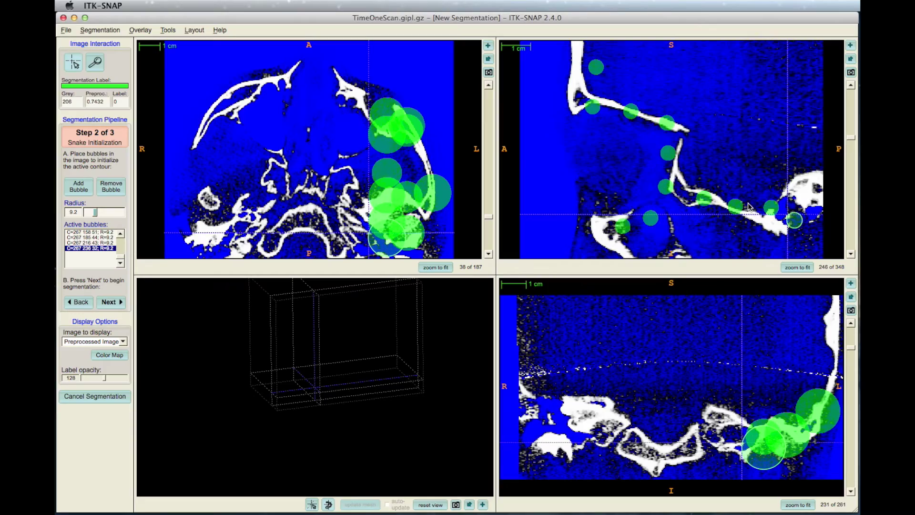
left_click(575, 80)
key("space")
key("space")
key("space")
mouse_move(575, 91)
left_mouse_down()
mouse_move(666, 122)
mouse_move(608, 229)
left_mouse_up()
key("space")
key("space")
key("space")
mouse_move(609, 229)
left_mouse_down()
mouse_move(680, 167)
mouse_move(744, 211)
mouse_move(795, 196)
left_mouse_up()
key("space")
key("space")
key("space")
key("space")
key("space")
left_click(794, 190)
key("space")
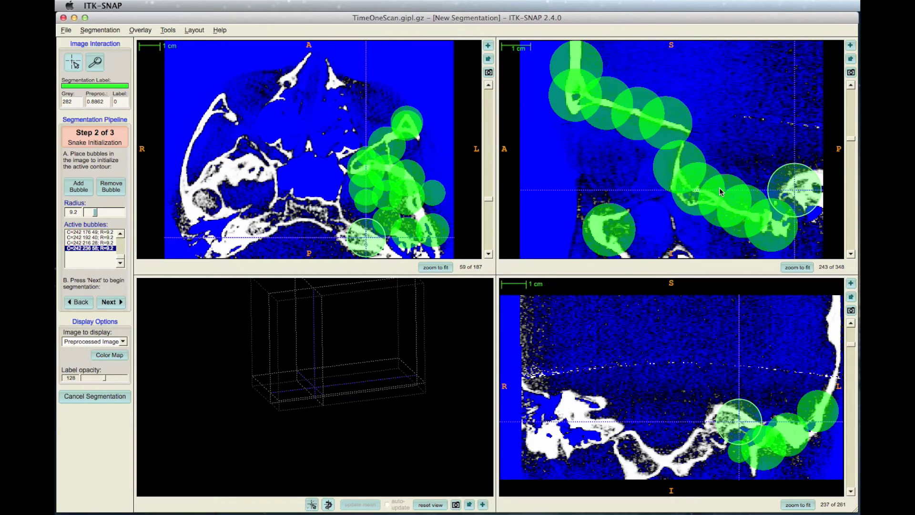
Step: Place radius 9.2 bubbles down the frontal bone and back along the orbital roof on sagittal slice 220
scroll(670, 196, "down", 16)
scroll(678, 199, "down", 7)
left_click_drag(573, 80, 565, 75)
key("Return")
left_click(567, 107)
key("Return")
left_click(607, 110)
key("Return")
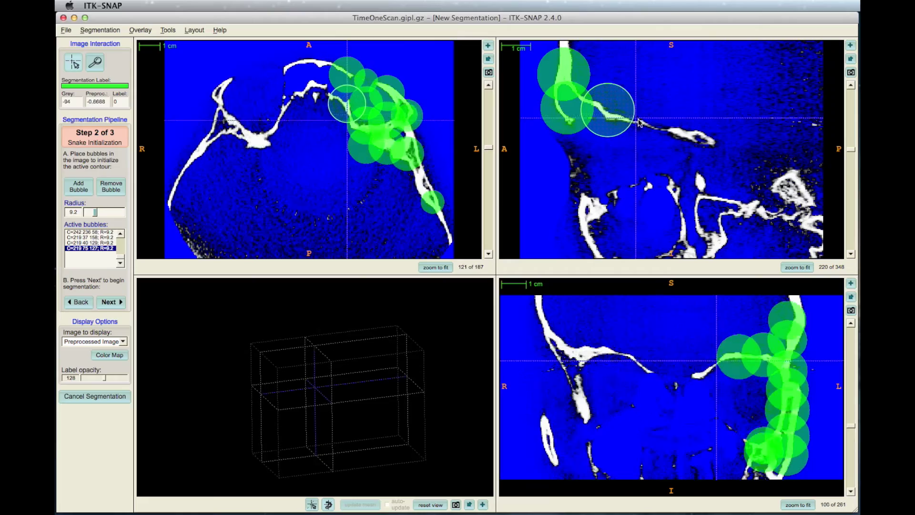
left_click(640, 120)
key("Return")
left_click(677, 132)
key("Return")
Step: Place radius 9.2 bubbles over the lower facial bones and back along the skull base on sagittal slice 220
left_click(593, 232)
key("Return")
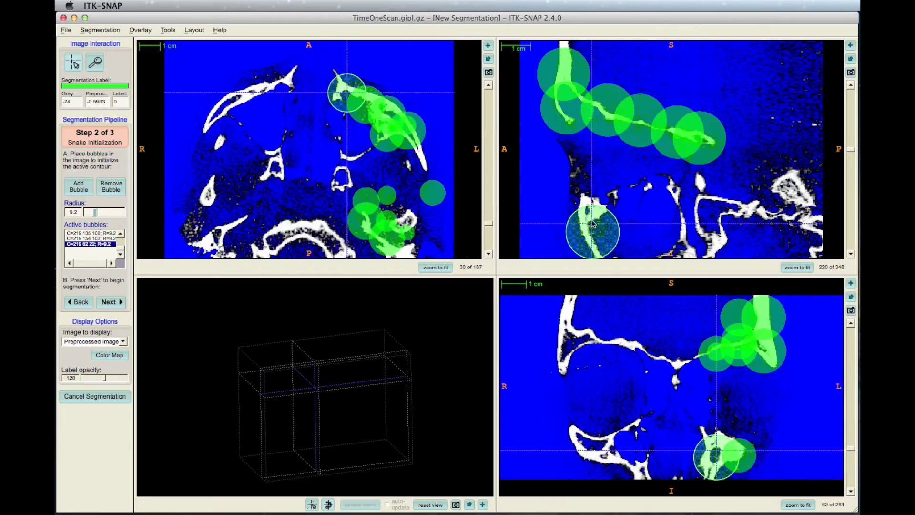
left_click(599, 207)
key("Return")
left_click(632, 190)
key("Return")
left_click(660, 191)
key("Return")
left_click(684, 226)
key("Return")
left_click(711, 229)
key("Return")
left_click(697, 189)
key("Return")
left_click(744, 204)
key("Return")
key("Return")
left_click(785, 197)
Step: Place four radius 9.2 bubbles down the frontal bone to the nasal root on sagittal slice 194
scroll(785, 197, "down", 20)
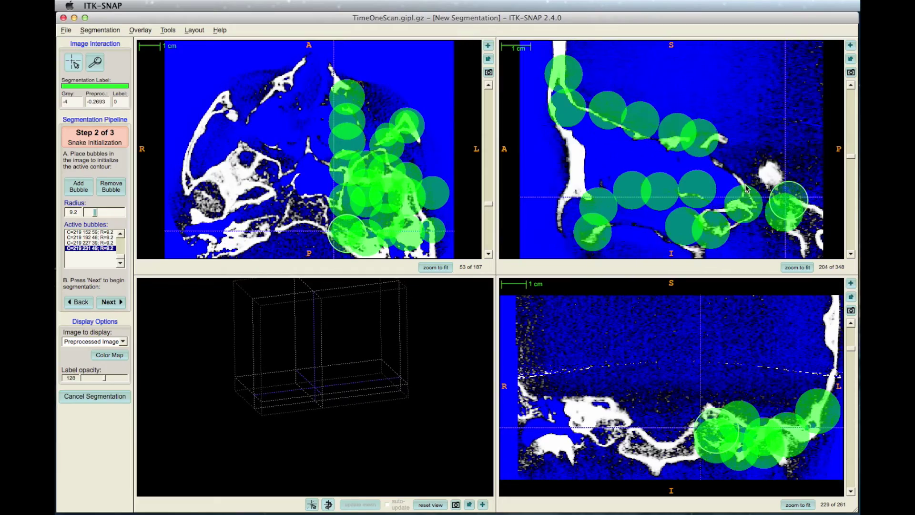
left_click(559, 70)
key("Return")
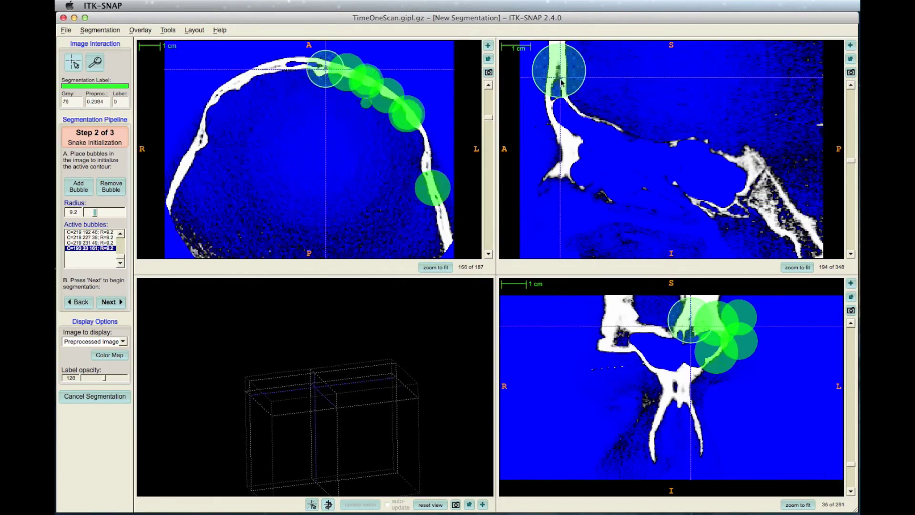
left_click(562, 102)
key("Return")
left_click(562, 135)
key("Return")
left_click(563, 172)
key("Return")
Step: Continue the radius 9.2 bubbles along the cranial floor, around the sphenoid sinus and down the clivus on sagittal slice 194
left_click(605, 120)
key("Return")
left_click(677, 138)
key("Return")
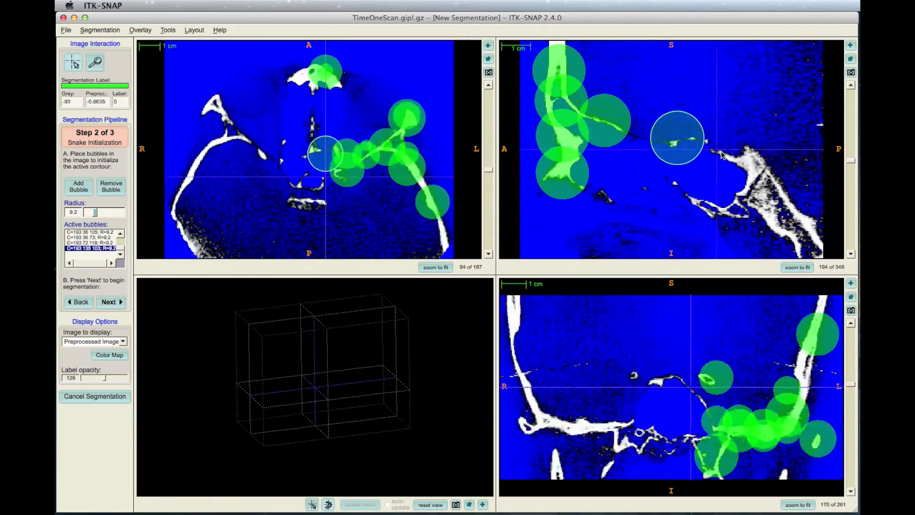
left_click(733, 155)
key("Return")
left_click(761, 175)
key("Return")
key("Return")
left_click(740, 207)
key("Return")
left_click(687, 192)
key("Return")
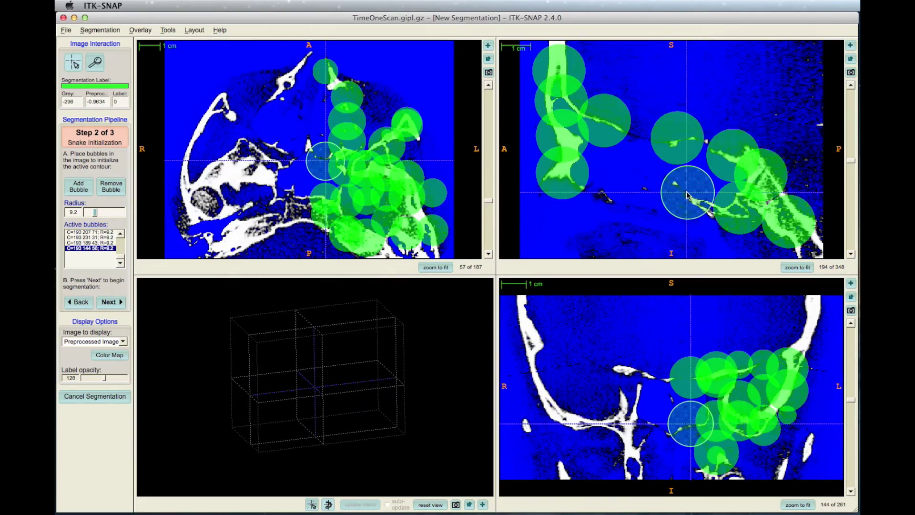
Step: Place radius 9.2 bubbles down the frontal bone to the nasal root and over the anterior cranial floor on sagittal slice 169
scroll(685, 194, "down", 15)
scroll(685, 197, "down", 5)
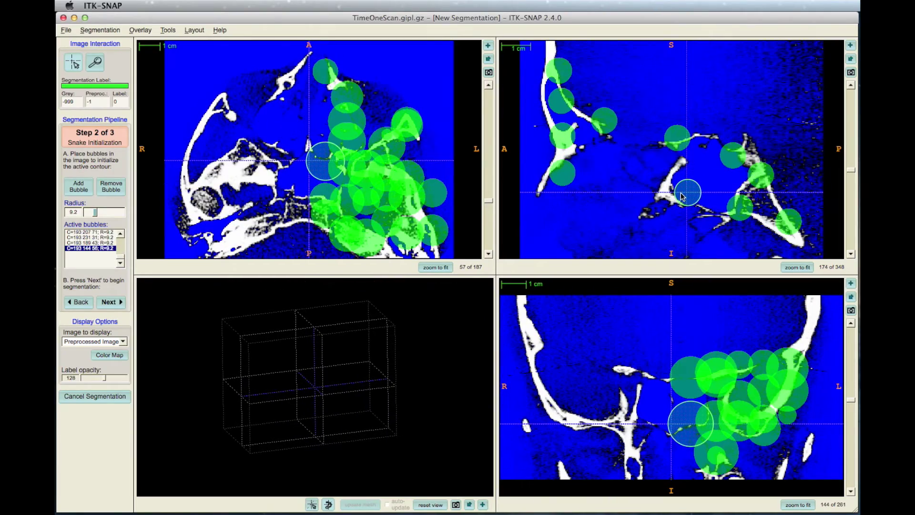
scroll(676, 195, "down", 5)
left_click(553, 71)
key("b")
left_click(556, 103)
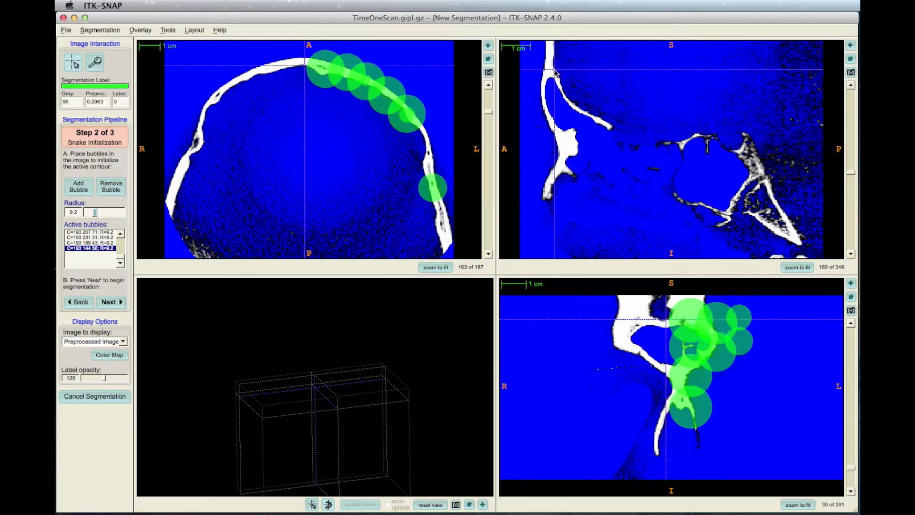
key("b")
left_click(560, 140)
key("b")
left_click(556, 165)
left_click(594, 118)
Step: Place radius 9.2 bubbles above and below the sphenoid sinus and down the clivus on sagittal slice 169
left_click(79, 187)
left_click(689, 143)
left_click(79, 186)
left_click(711, 205)
left_click(78, 186)
left_click(759, 218)
left_click(79, 186)
left_click(787, 233)
left_click(766, 195)
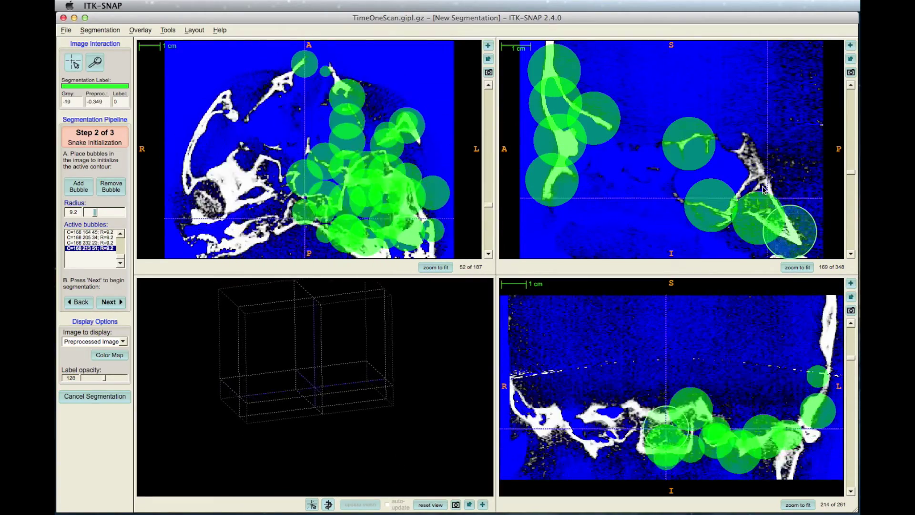
Step: Place radius 9.2 bubbles down the frontal bone and back along the orbital roof on sagittal slice 146
scroll(722, 157, "down", 19)
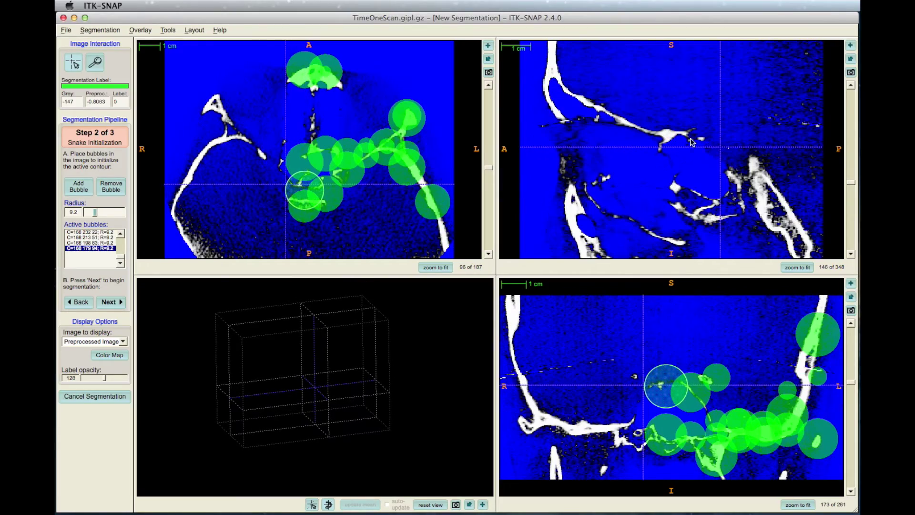
left_click(553, 111)
left_click(78, 186)
left_click(574, 96)
left_click(78, 186)
left_click(609, 111)
left_click(79, 186)
left_click(642, 123)
left_click(79, 187)
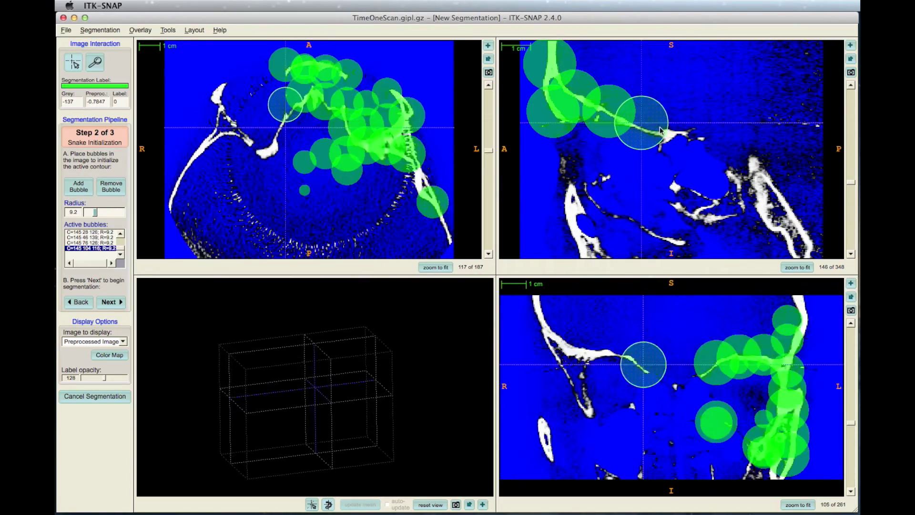
Step: Place radius 9.2 bubbles over the maxilla and back along the skull base on sagittal slice 146
left_click(571, 222)
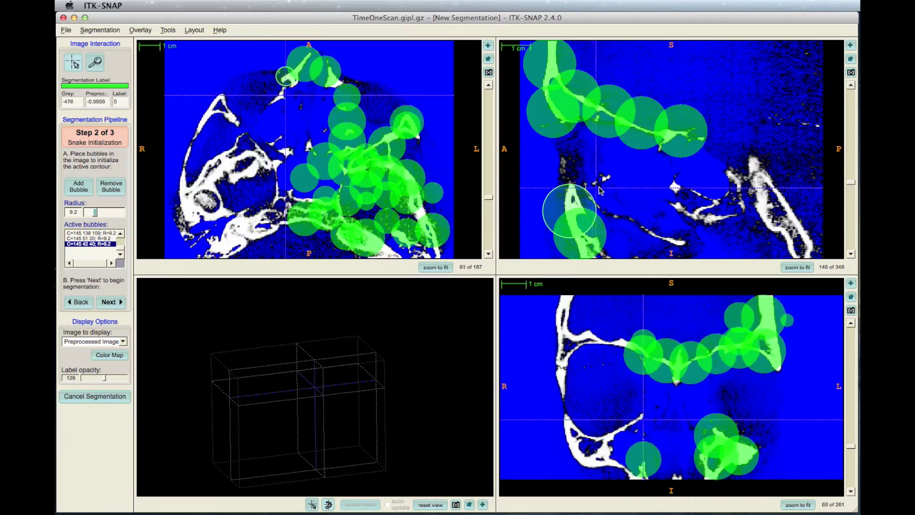
left_click(687, 196)
left_click(711, 213)
left_click(730, 196)
left_click(751, 181)
left_click(781, 218)
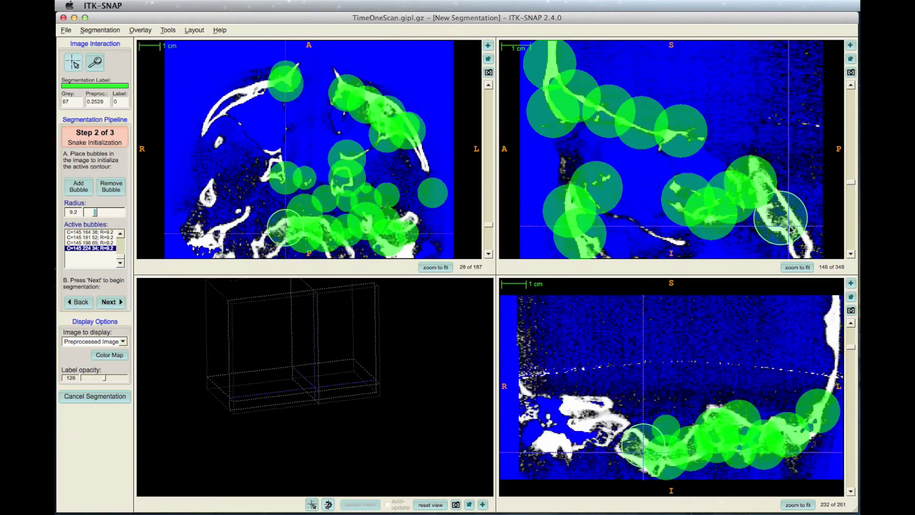
Step: Place five radius 9.2 bubbles down the frontal bone and back along the orbital roof on sagittal slice 123
scroll(752, 223, "down", 20)
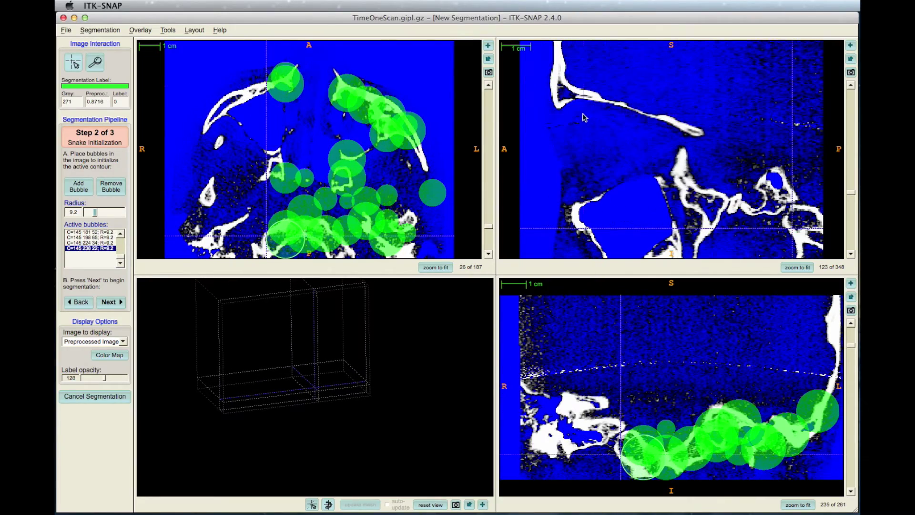
left_click(557, 70)
left_click(559, 86)
left_click(598, 98)
left_click(633, 108)
left_click(682, 120)
Step: Place radius 9.2 bubbles over the maxilla, down the sphenoid and back along the skull base to the temporal bone on sagittal slice 123
left_click(632, 178)
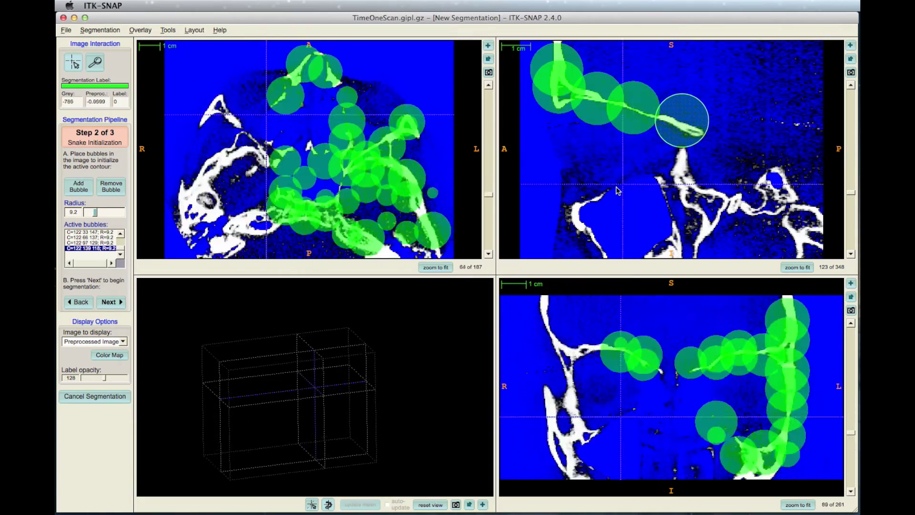
left_click(589, 230)
left_click(675, 163)
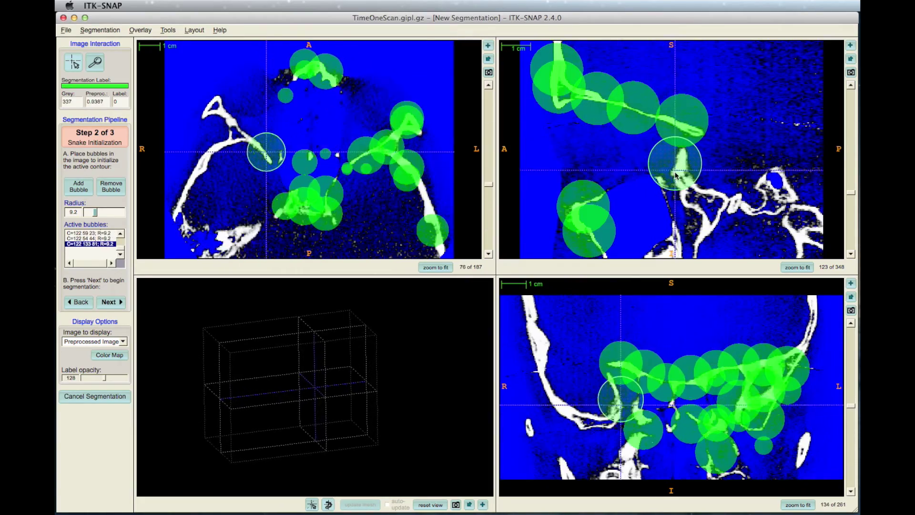
left_click(674, 231)
left_click(703, 207)
left_click(735, 192)
left_click(772, 191)
left_click(783, 208)
left_click(787, 213)
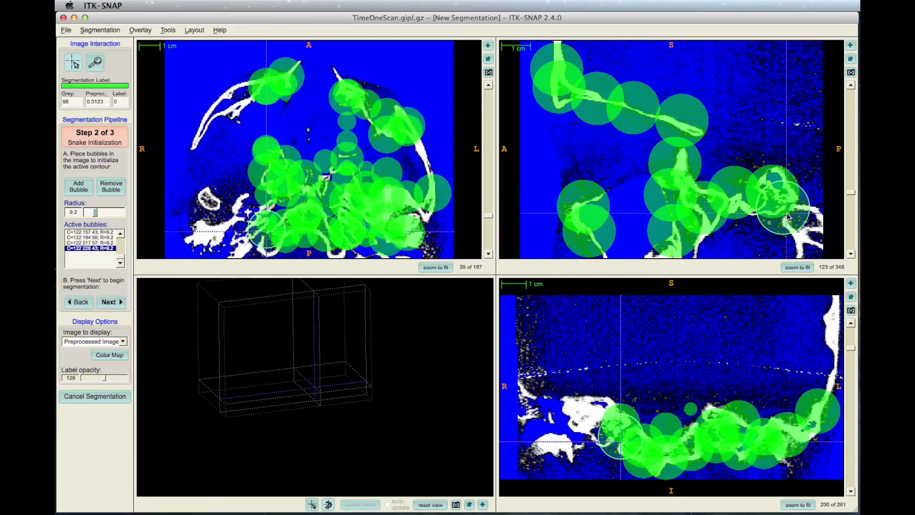
Step: Place radius 9.2 bubbles along the frontal bone, orbital roof, sphenoid wing and middle cranial floor to the temporal bone on sagittal slice 95
scroll(691, 184, "down", 15)
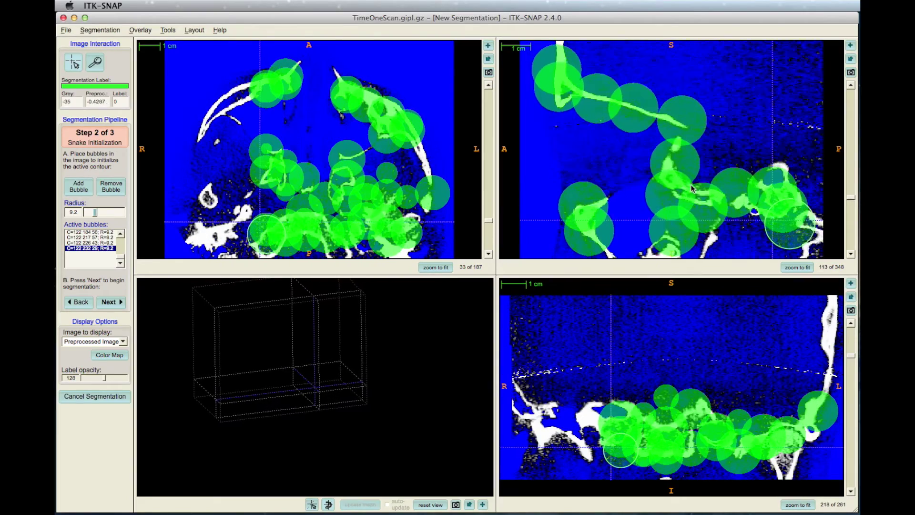
scroll(689, 184, "up", 10)
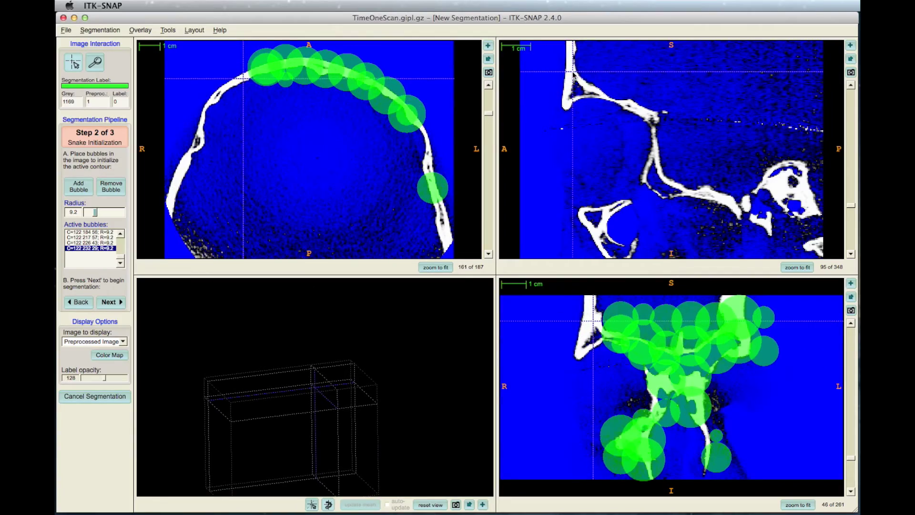
left_click(620, 101)
left_click(649, 117)
left_click(655, 145)
left_click(656, 171)
left_click(696, 188)
left_click(728, 200)
left_click(754, 216)
left_click(783, 178)
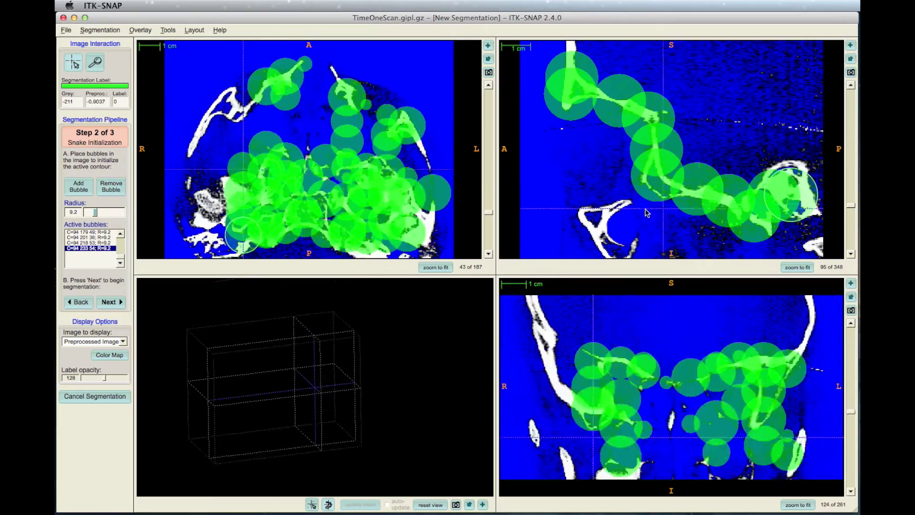
Step: Cover the lower orbital rim and upper cheekbone with three radius 9.2 bubbles on sagittal slice 95
left_click(601, 233)
left_click(600, 213)
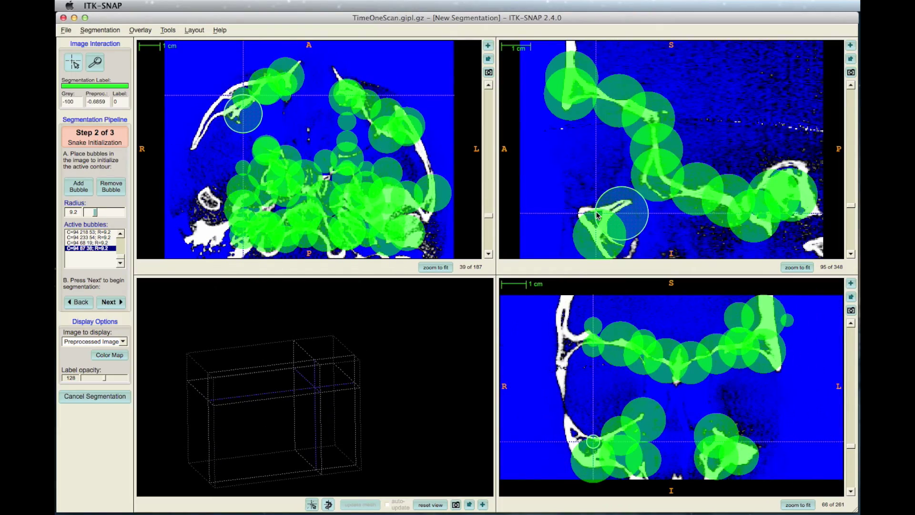
left_click(596, 205)
Step: Place radius 9.2 bubbles down the lateral orbital rim and cheekbone and back along the skull base on sagittal slice 68
scroll(593, 196, "down", 20)
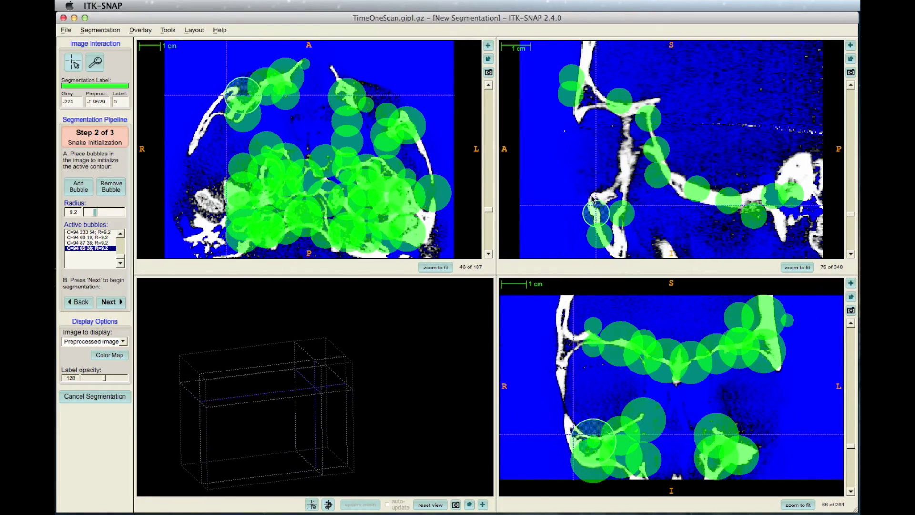
left_click(584, 69)
mouse_move(593, 75)
left_mouse_down()
mouse_move(609, 119)
mouse_move(615, 235)
mouse_move(629, 118)
mouse_move(696, 180)
mouse_move(788, 222)
mouse_move(799, 196)
mouse_move(770, 169)
left_mouse_up()
key("Return")
Step: Place radius 9.2 bubbles on the zygomatic bone and down the lateral skull wall past the jaw joint on sagittal slice 44
scroll(686, 173, "down", 14)
scroll(685, 174, "down", 10)
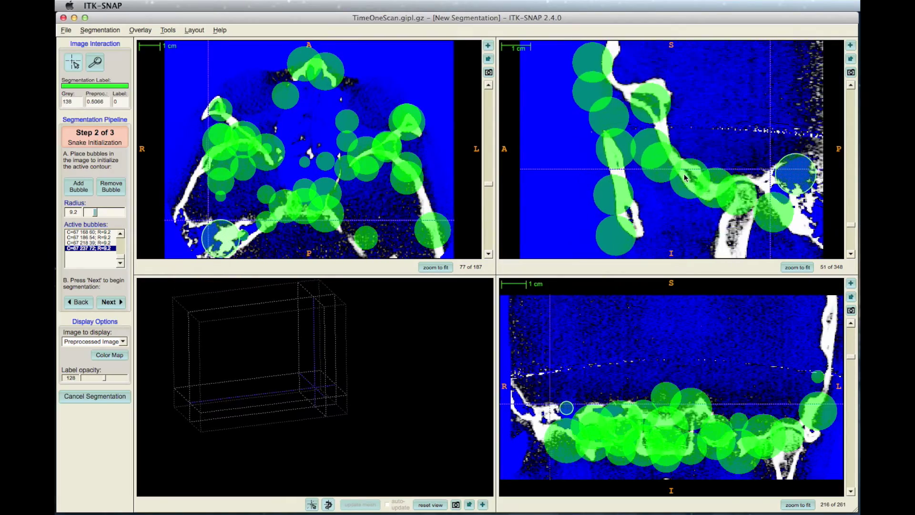
left_click(641, 205)
key("Return")
mouse_move(640, 204)
left_mouse_down()
mouse_move(634, 67)
mouse_move(719, 184)
left_mouse_up()
key("Return")
key("Return")
key("Return")
key("Return")
key("Return")
left_click(741, 189)
left_click(766, 203)
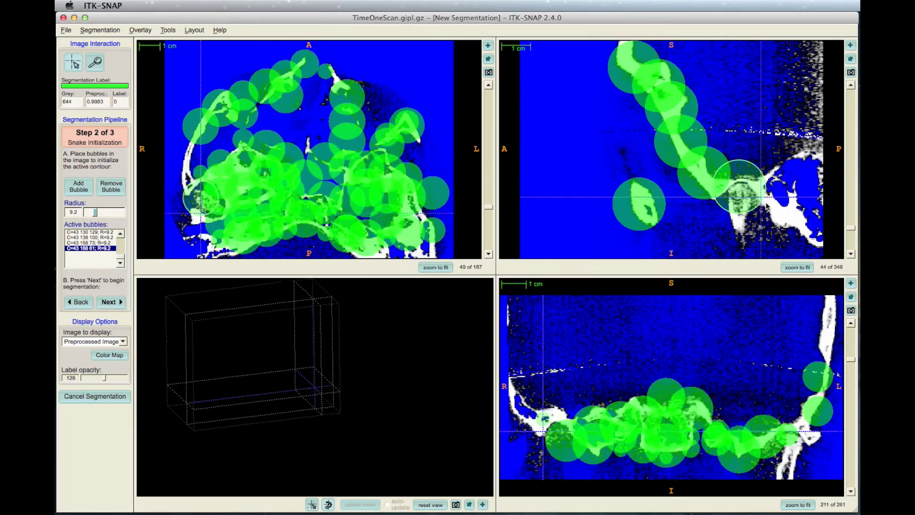
left_click(781, 218)
Step: Check bubble coverage through the outer and middle sagittal slices, and advance to the snake segmentation stage
scroll(646, 164, "down", 20)
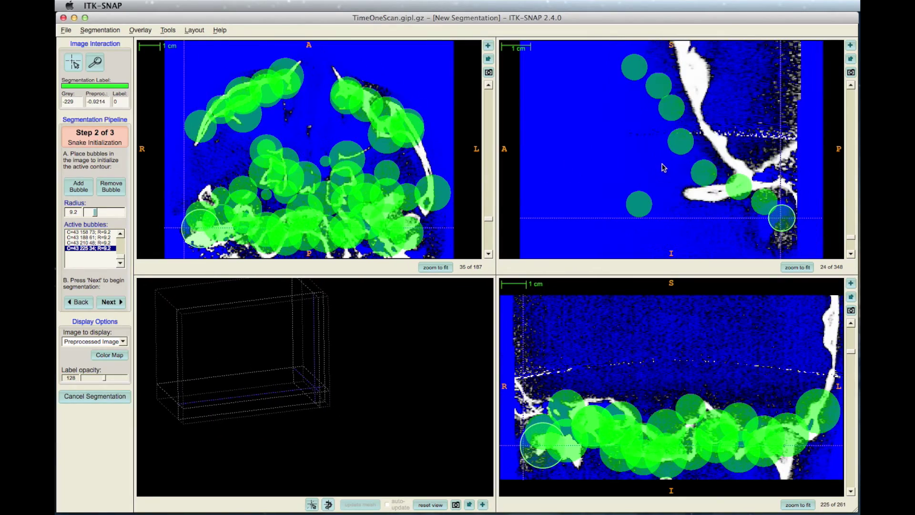
scroll(659, 165, "down", 6)
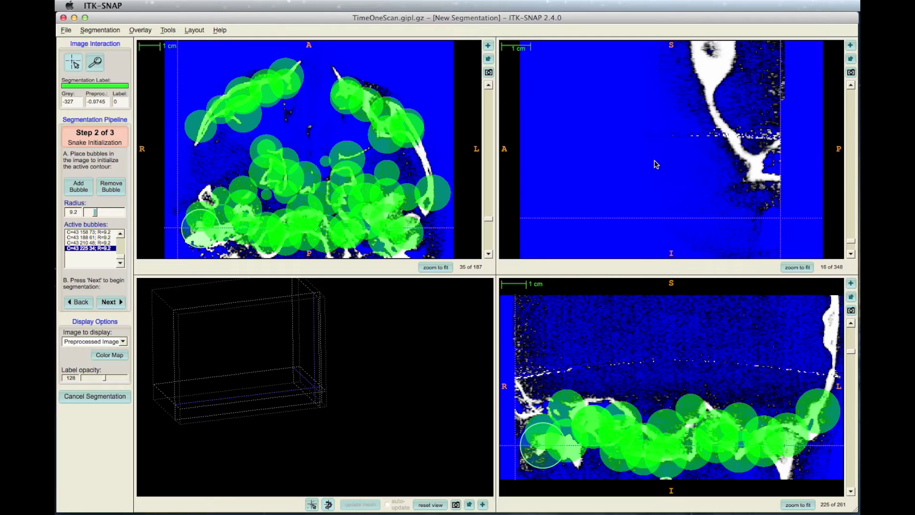
scroll(650, 167, "up", 20)
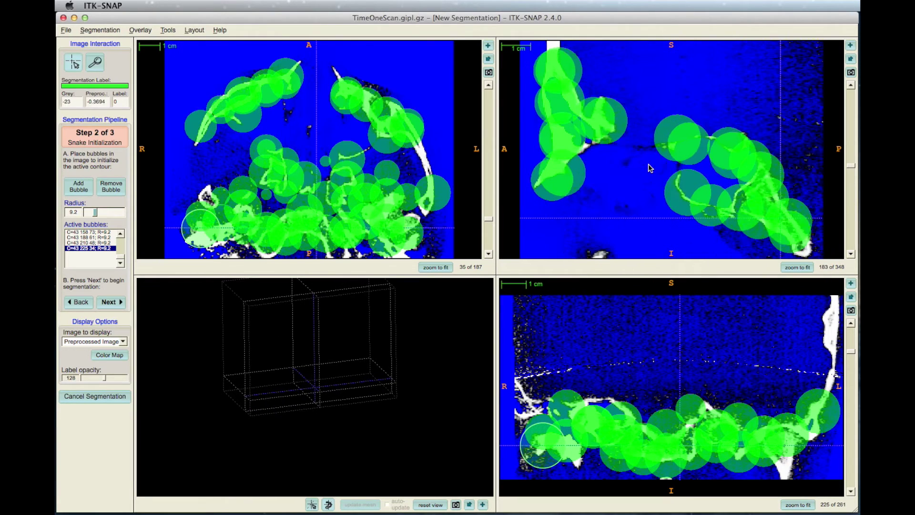
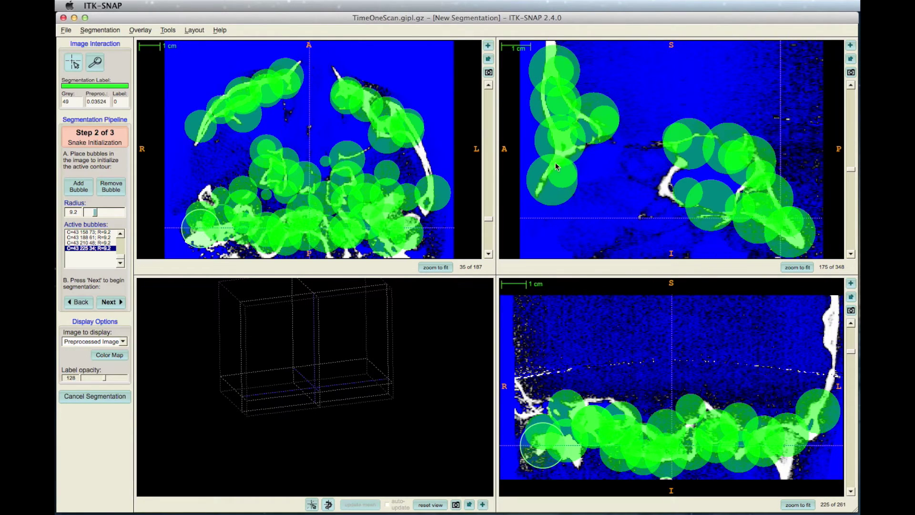
left_click(111, 305)
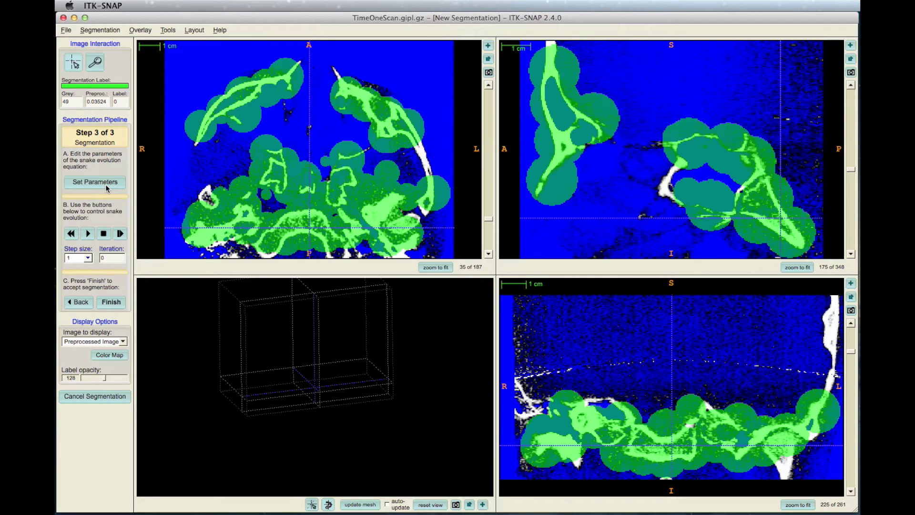
Step: Accept the snake parameters with balloon force 1.0 and curvature force 0.20, and start the snake evolution
left_click(107, 184)
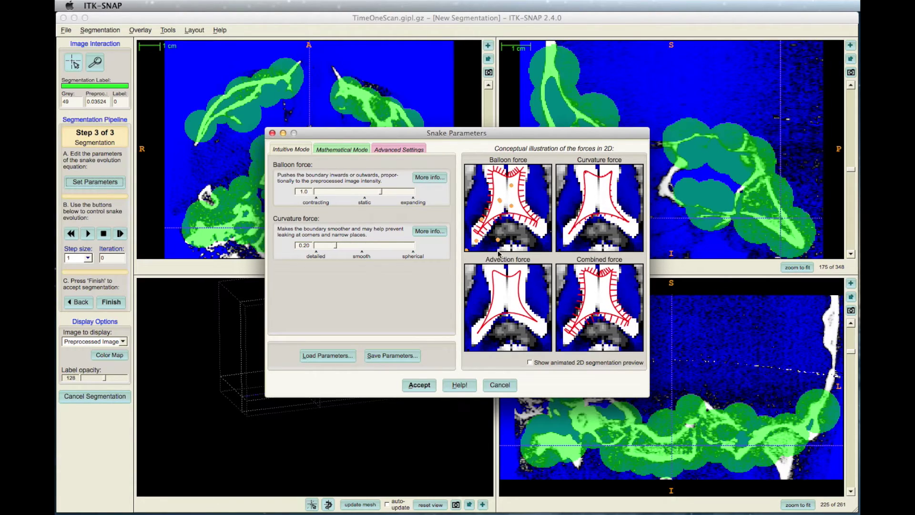
left_click(424, 386)
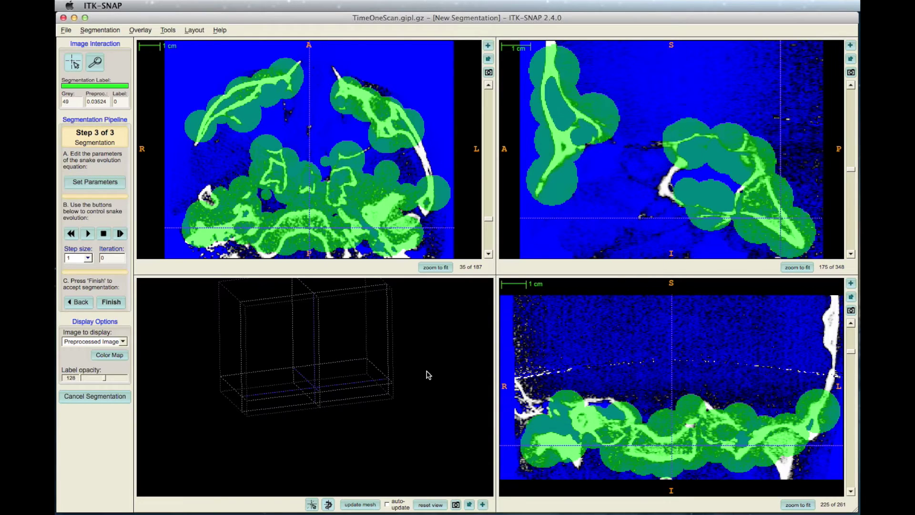
left_click(88, 234)
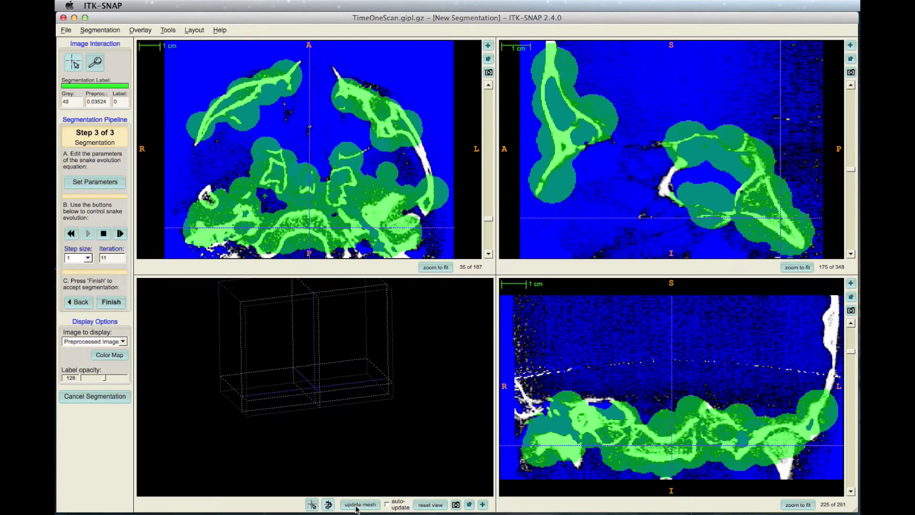
Step: Update the 3D mesh while the snake evolves, and stop the evolution at about iteration 220
left_click(361, 505)
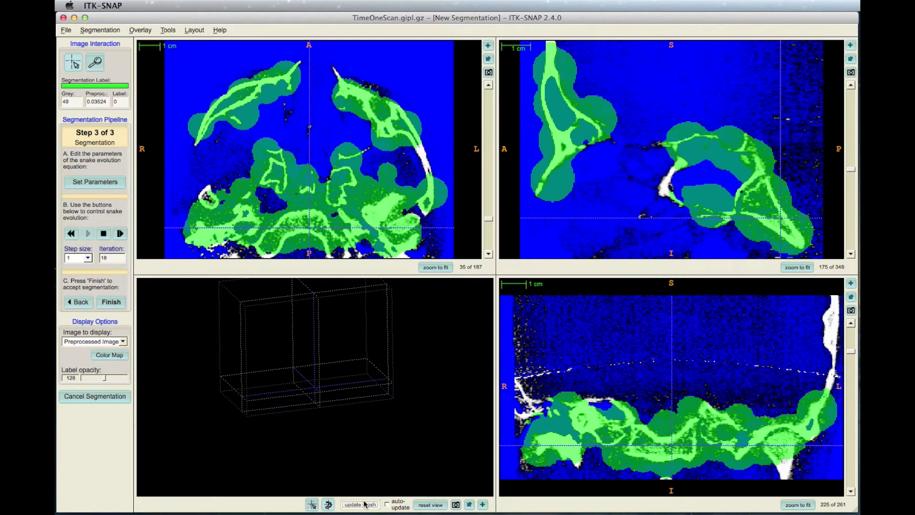
left_click(365, 503)
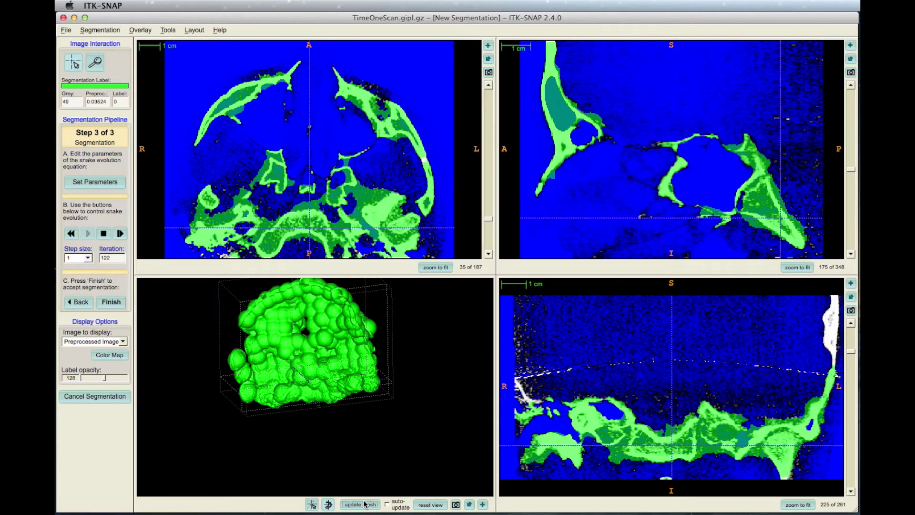
left_click(361, 505)
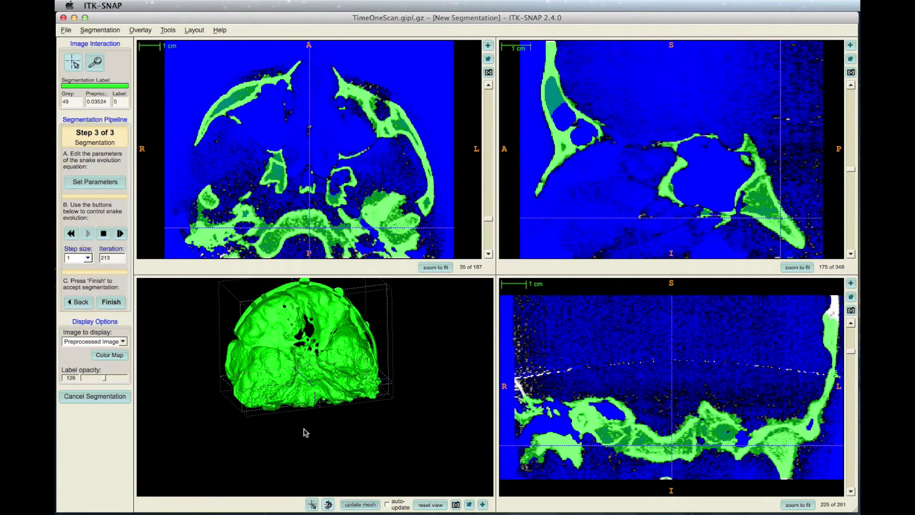
left_click(104, 234)
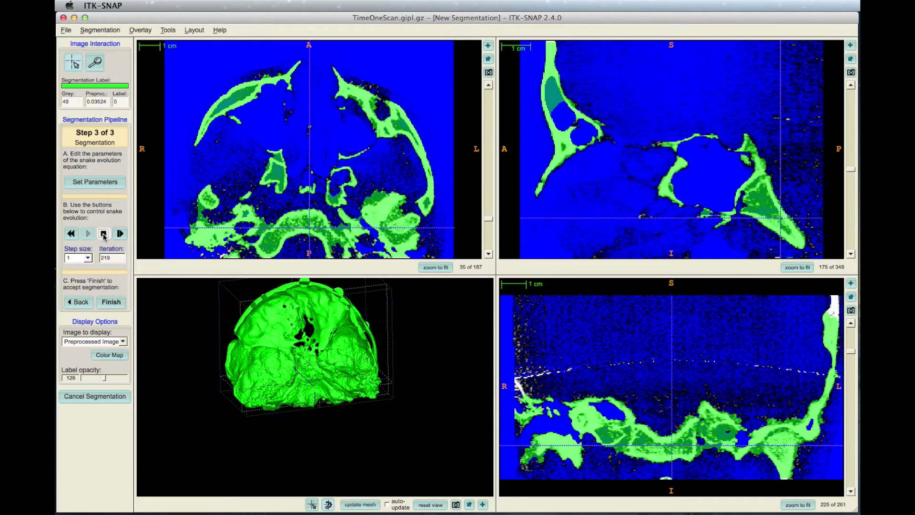
Step: Update the 3D mesh, rotate it to inspect the orbits from the front, and accept the snake segmentation
left_click(357, 505)
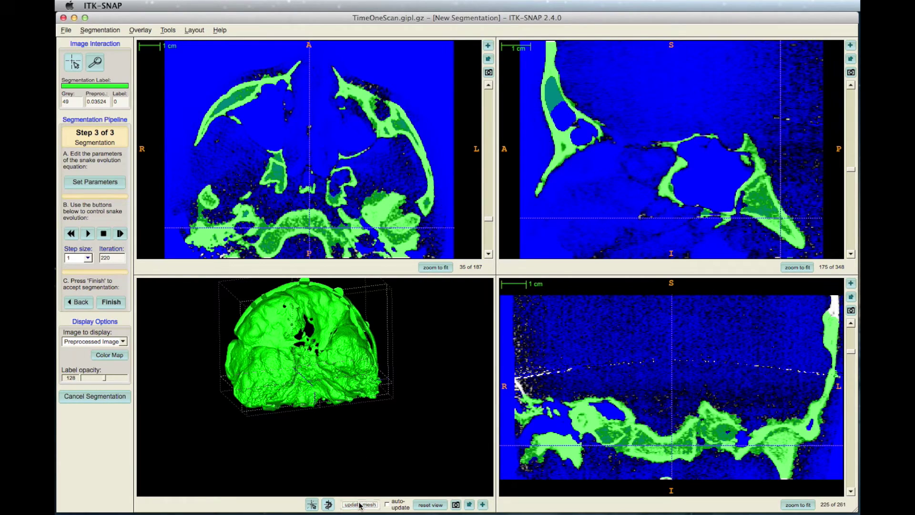
left_click_drag(237, 395, 354, 379)
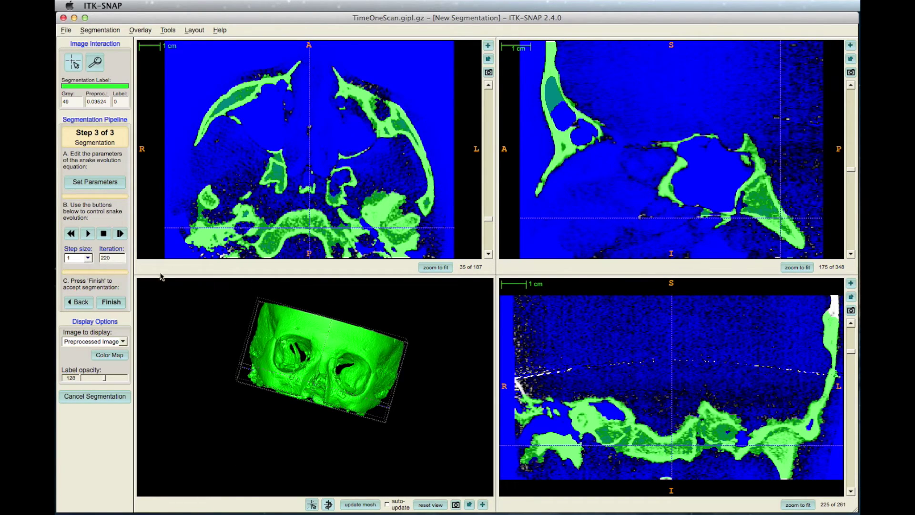
left_click(118, 306)
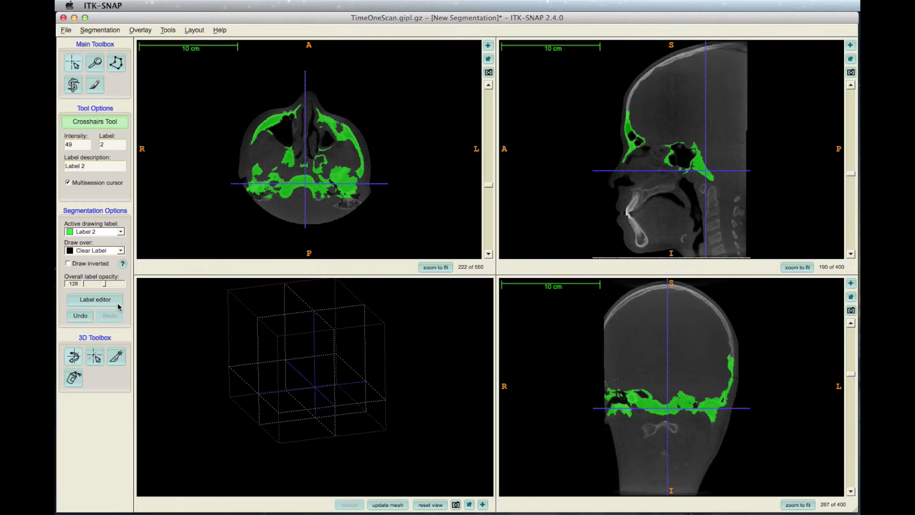
Step: Generate the 3D mesh of the accepted Label 2 segmentation and rotate it to show the inside of the cranial base
left_click(389, 505)
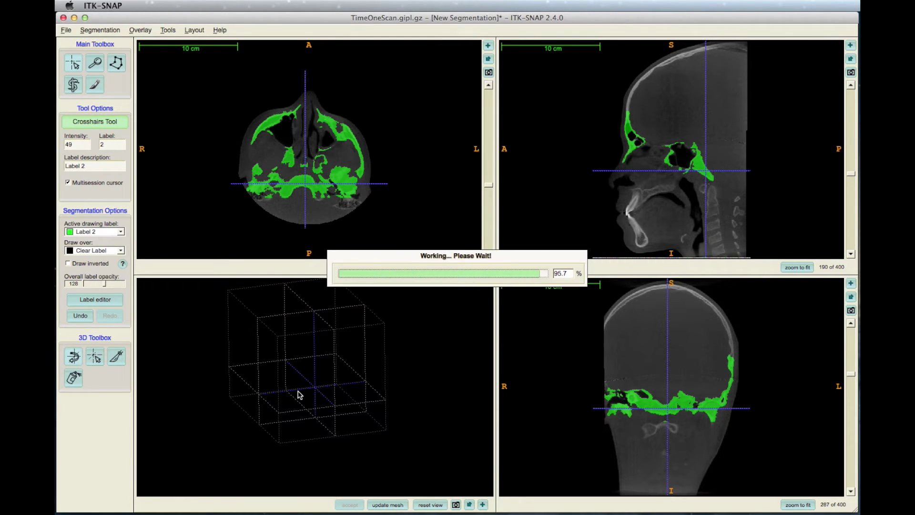
left_click_drag(292, 384, 341, 328)
left_click_drag(322, 363, 311, 381)
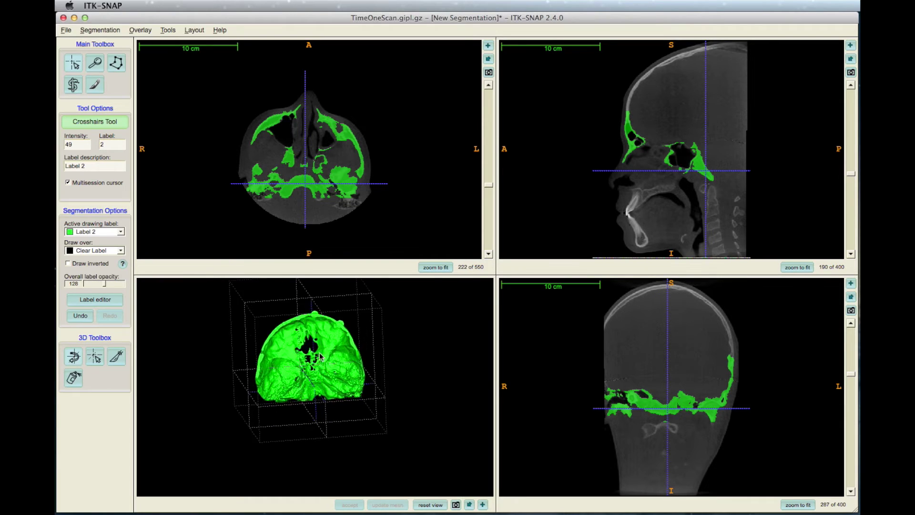
Step: Rotate the mesh to a front view and place the 3D crosshair on the stray blob below the right orbit
right_click_drag(311, 381, 309, 337)
scroll(308, 336, "down", 5)
left_click_drag(308, 336, 265, 390)
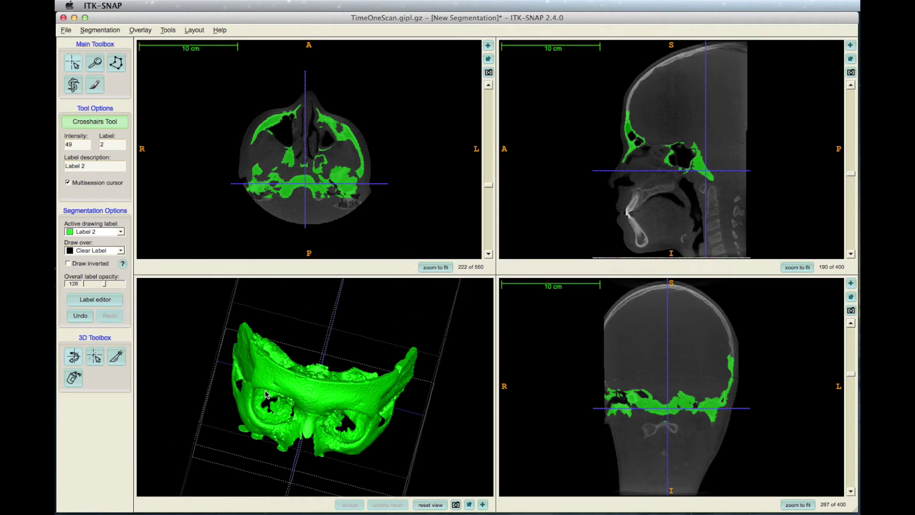
left_click(94, 356)
left_click(243, 433)
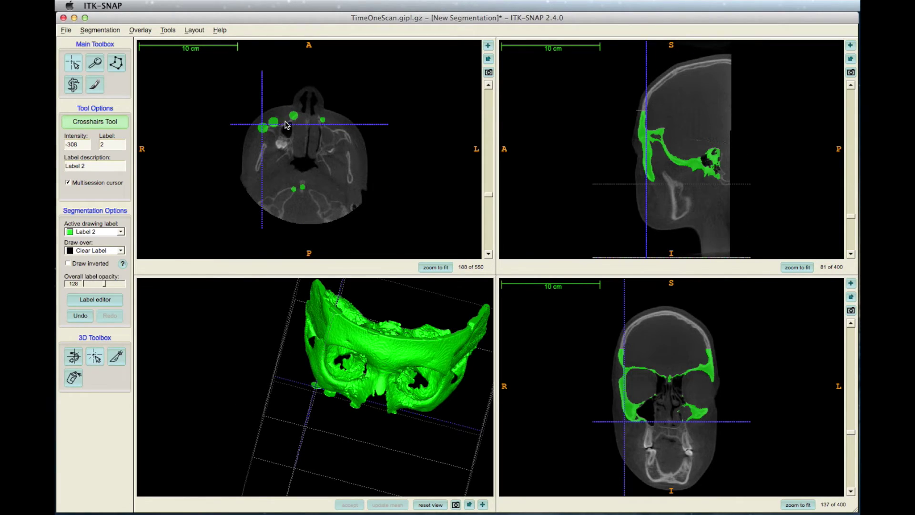
Step: Set up the Paintbrush tool with a round shape and size 23
left_click(95, 86)
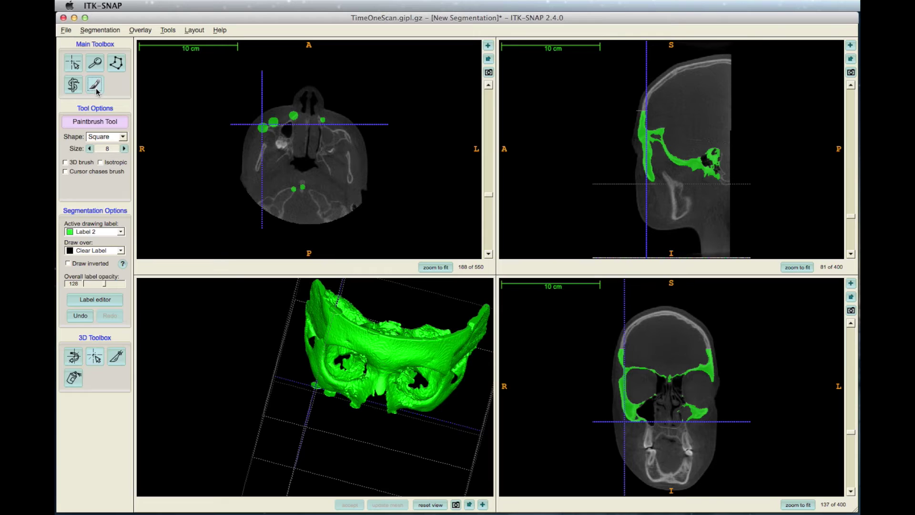
left_click(123, 137)
left_click(103, 146)
left_click(124, 148)
left_click(124, 149)
left_click(123, 149)
left_click(124, 148)
left_click(125, 149)
Step: Set the active drawing label to Clear Label and restrict drawing over to Label 2
left_click(121, 231)
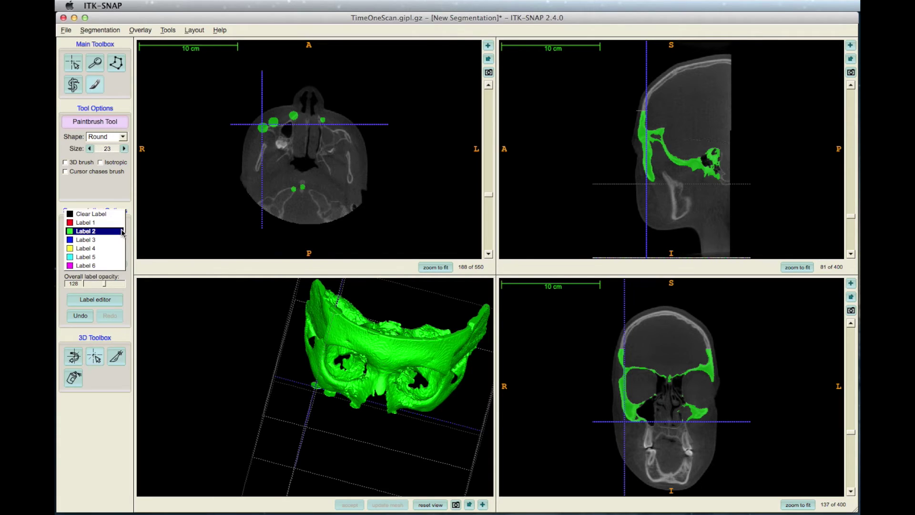
left_click(100, 215)
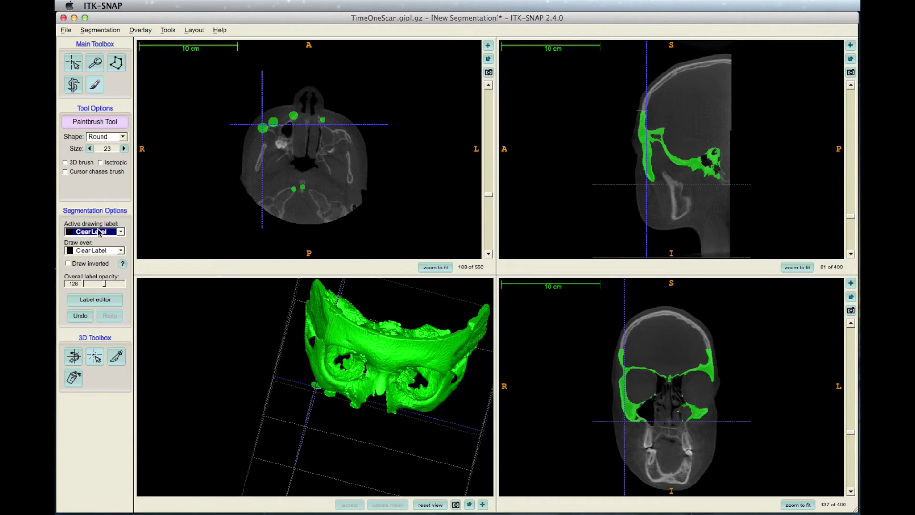
left_click(121, 251)
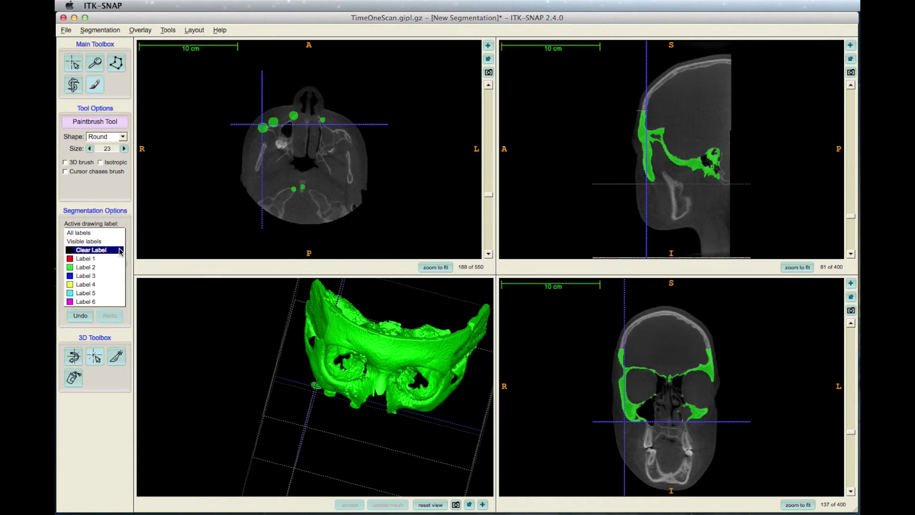
left_click(103, 267)
Step: Erase all the round green blobs in axial slice 188 and update the 3D mesh
right_click(262, 130)
mouse_move(270, 125)
left_mouse_down()
mouse_move(264, 128)
mouse_move(307, 117)
mouse_move(325, 125)
mouse_move(293, 189)
mouse_move(306, 188)
left_mouse_up()
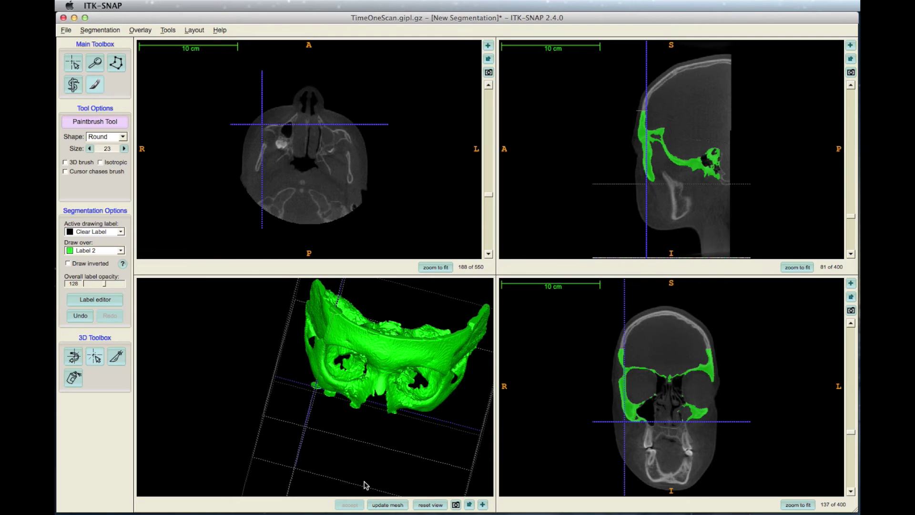
left_click(393, 506)
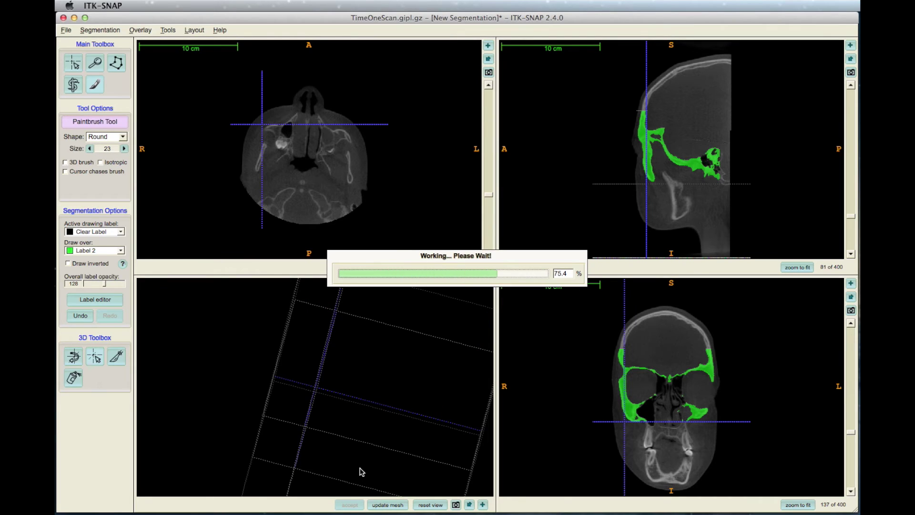
Step: Rotate the mesh to show its upper cut edge and place the 3D crosshair on a round blob along the frontal bone rim
left_click(75, 357)
left_click_drag(238, 455, 400, 410)
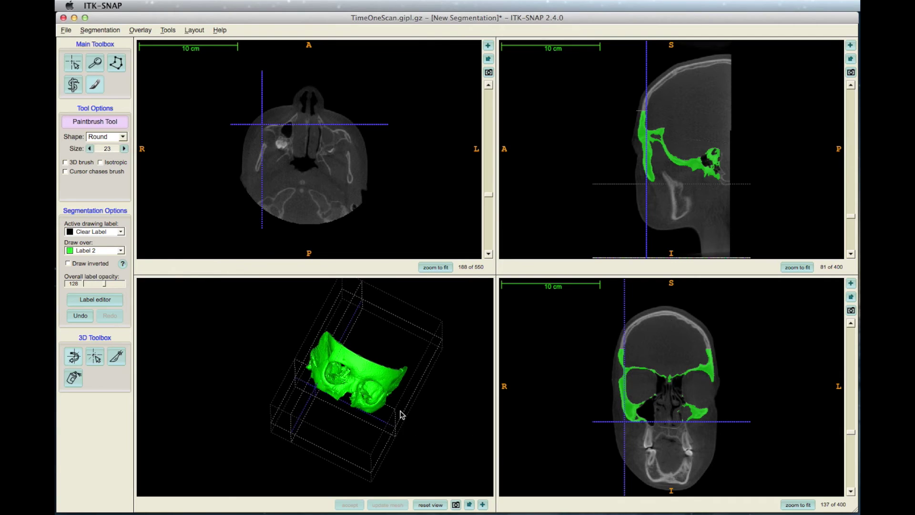
right_click_drag(400, 410, 391, 358)
left_click_drag(391, 357, 206, 390)
left_click(94, 356)
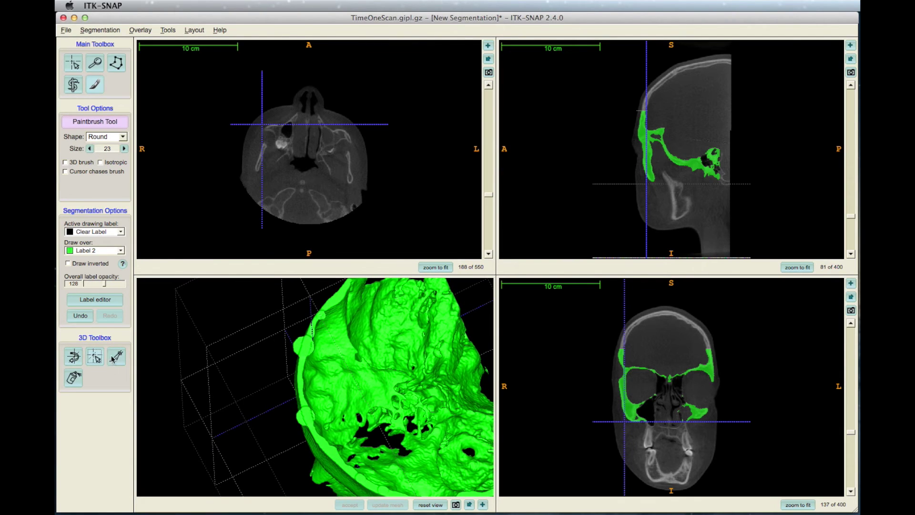
left_click(297, 350)
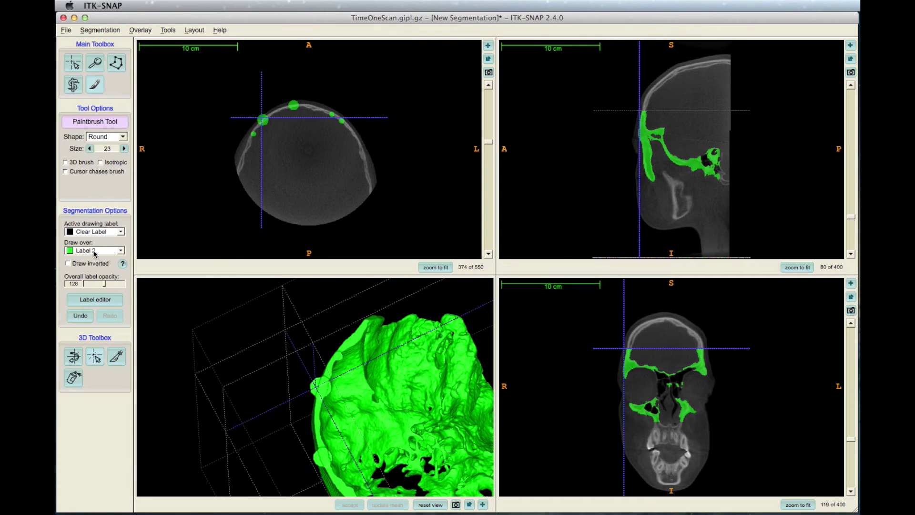
Step: Erase the remaining round blobs along the skull in axial slice 374 and update the 3D mesh
left_click(263, 120)
left_click(253, 137)
mouse_move(295, 106)
left_mouse_down()
mouse_move(290, 101)
mouse_move(346, 123)
left_mouse_up()
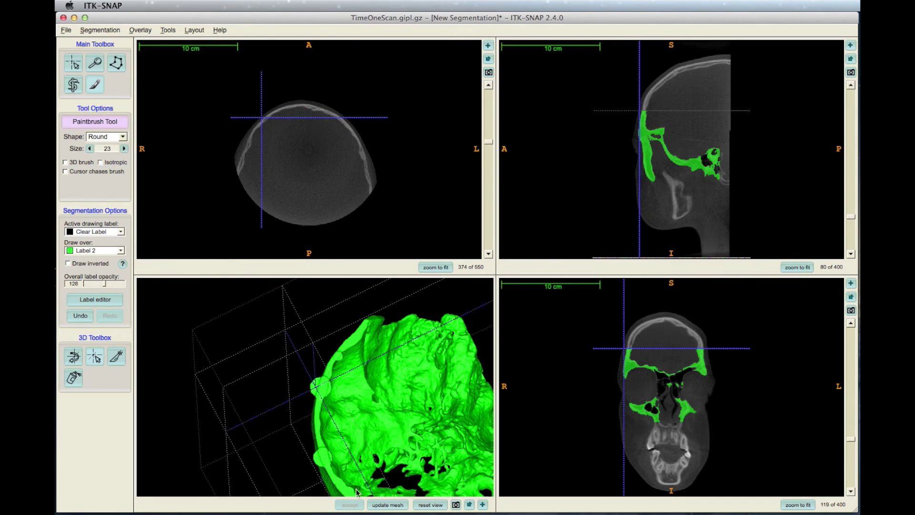
left_click(380, 504)
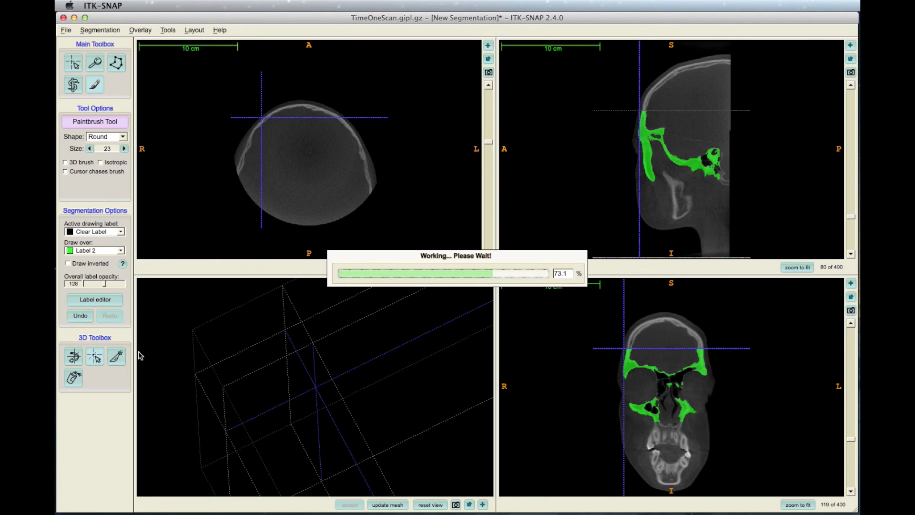
Step: Inspect the cleaned mesh from inside the cranial base, probe points around its central openings with the 3D crosshair, and view it from the front
left_click_drag(312, 439, 310, 400)
right_click_drag(310, 399, 310, 372)
left_click_drag(310, 372, 251, 413)
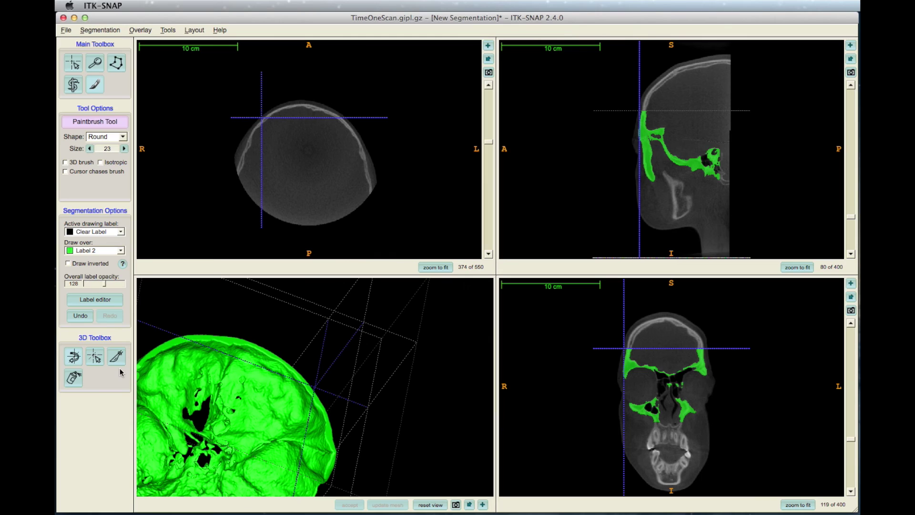
left_click(96, 361)
left_click(227, 417)
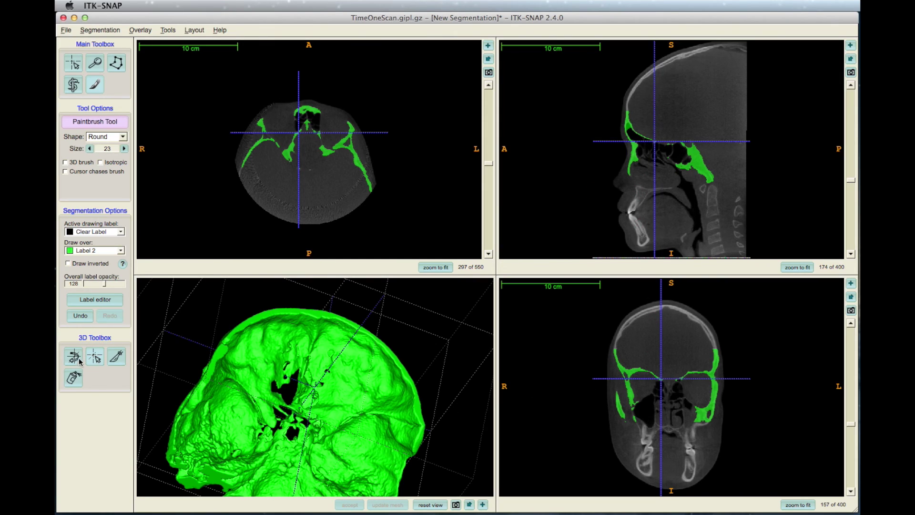
left_click(310, 388)
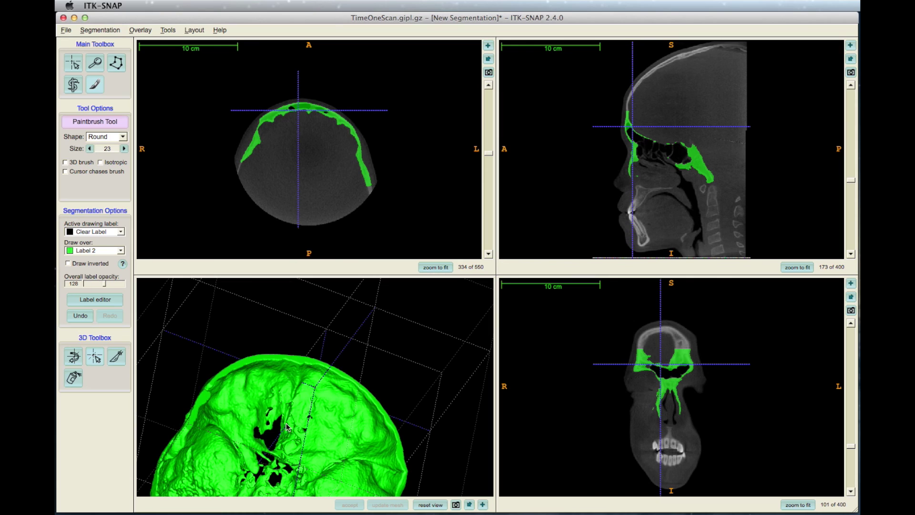
left_click(266, 456)
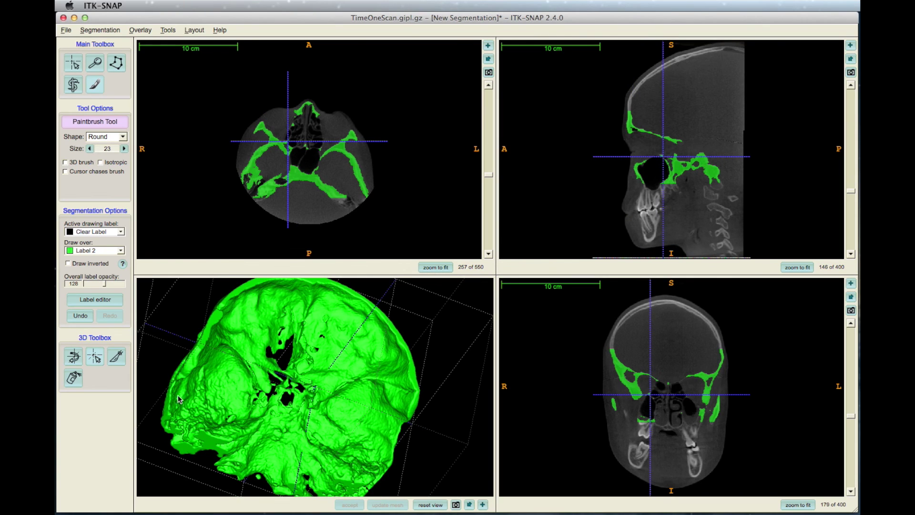
left_click_drag(286, 411, 379, 401)
right_click_drag(379, 401, 376, 463)
left_click_drag(356, 418, 395, 418)
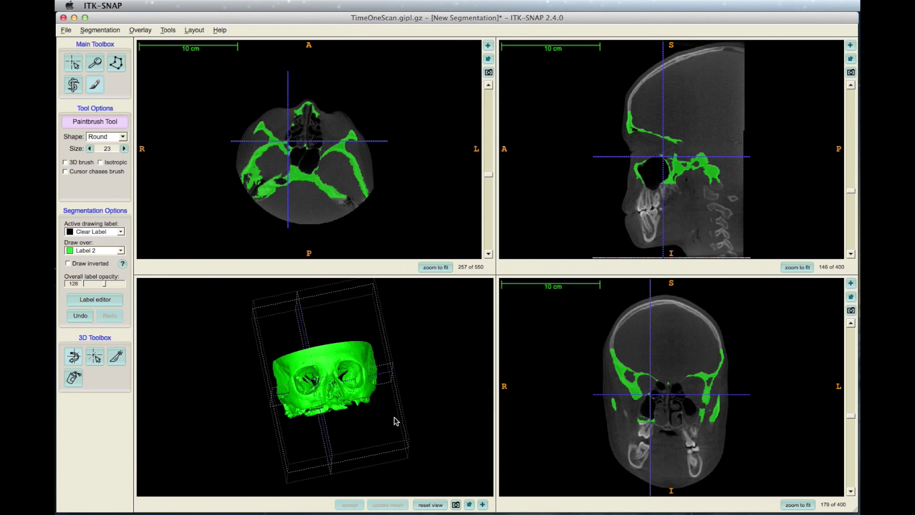
Step: Save the segmentation as a GIPL image named TimeOneSegmentation.gipl.gz on the Desktop
left_click(101, 30)
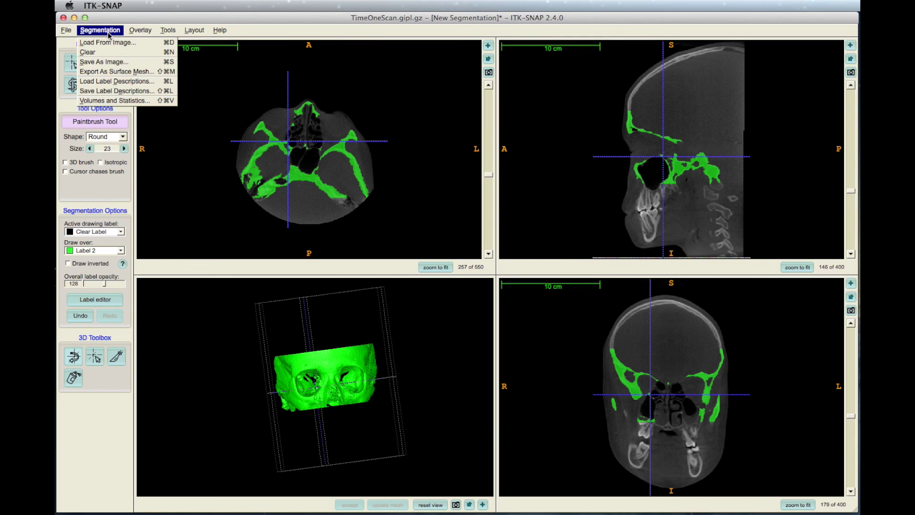
left_click(106, 62)
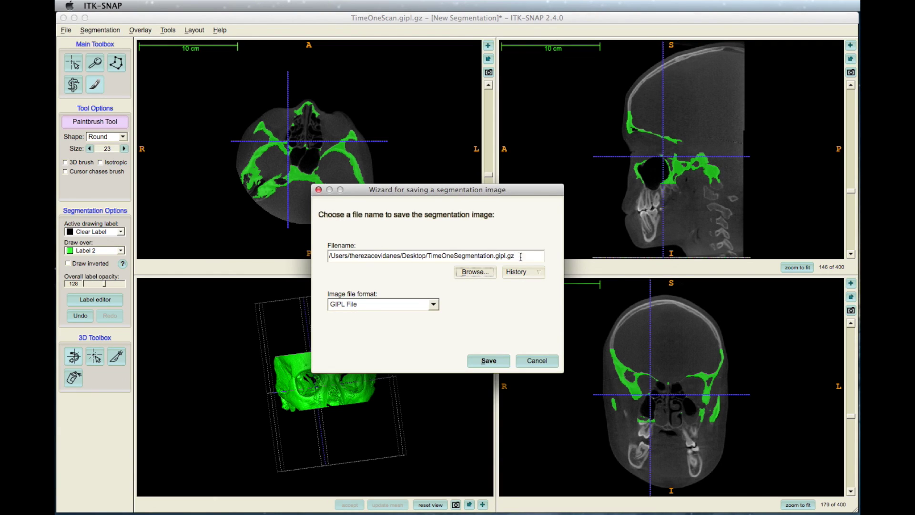
left_click_drag(379, 257, 328, 256)
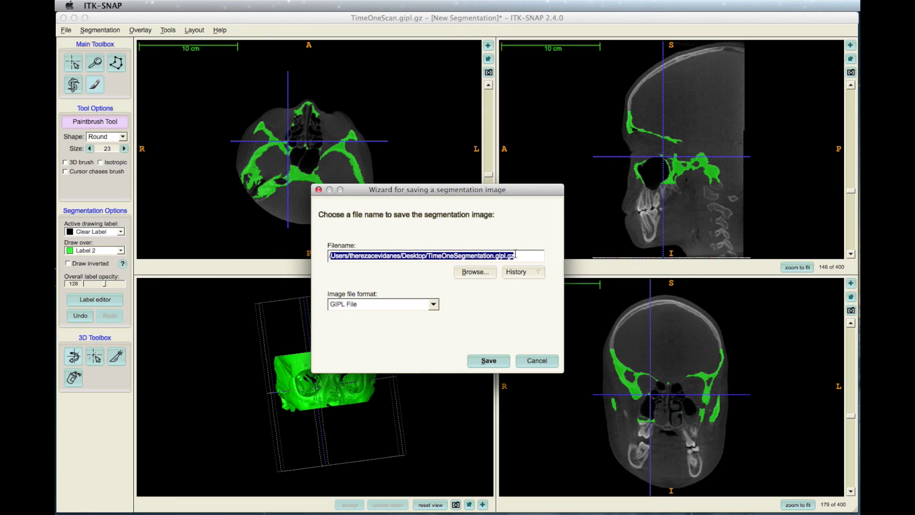
left_click(524, 257)
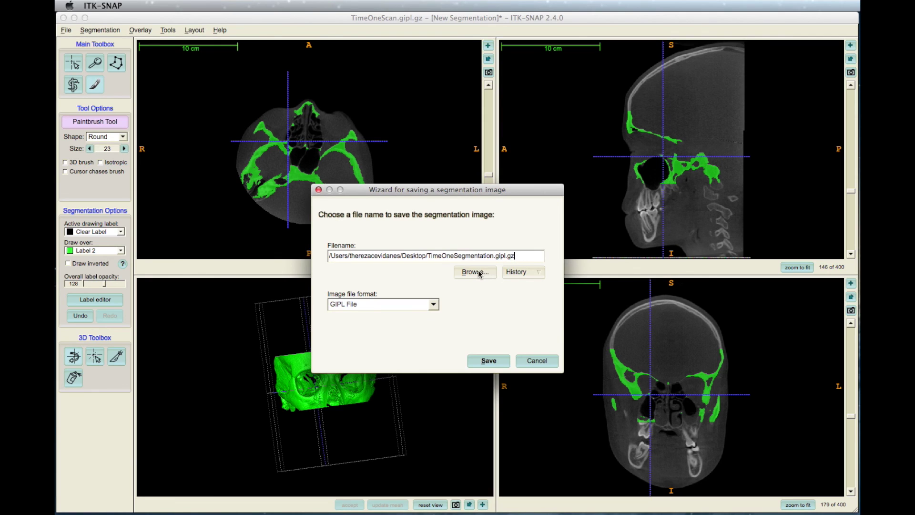